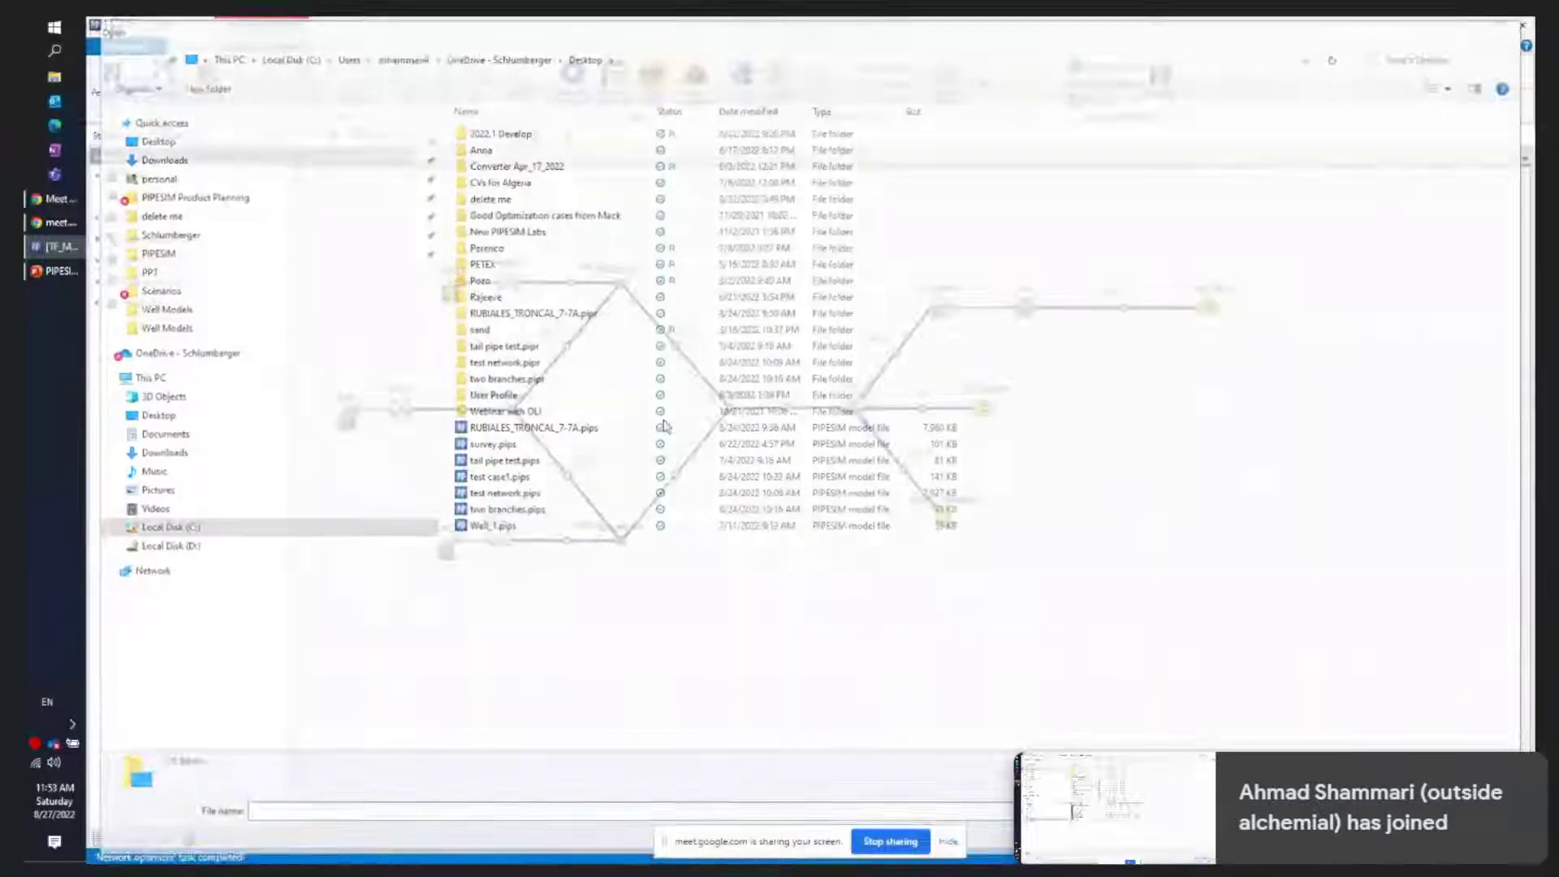
# Open the CSW_143_Hor Multilayer Producer.pips case study from Help > Case studies > Well Models, discarding network changes
pyautogui.press('Escape')
pyautogui.click(114, 37)
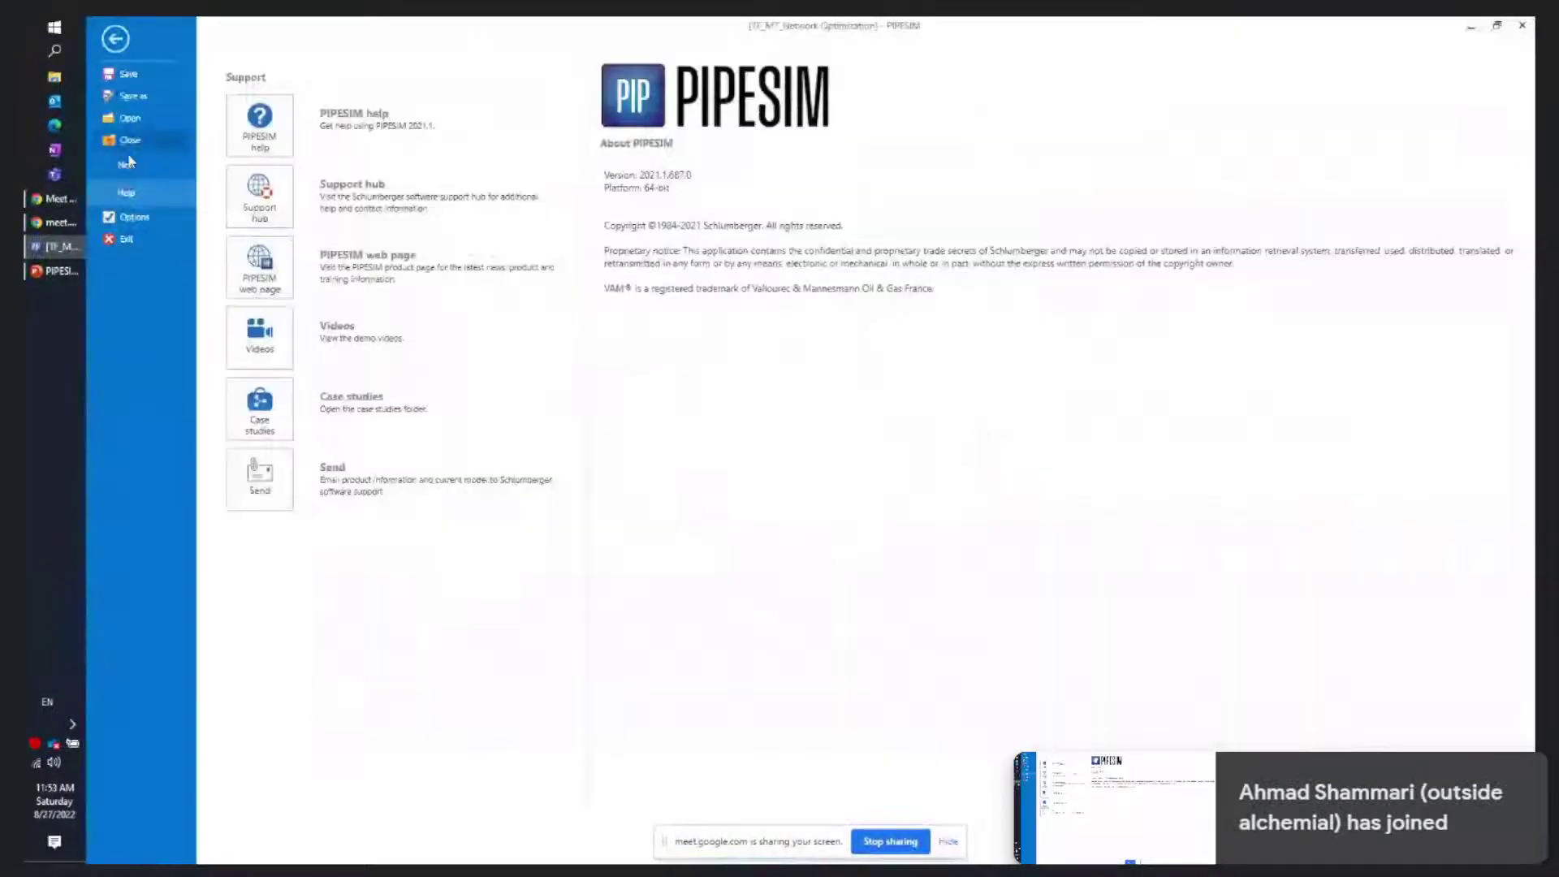
pyautogui.click(260, 406)
pyautogui.doubleClick(489, 230)
pyautogui.scroll(-2, 597, 602)
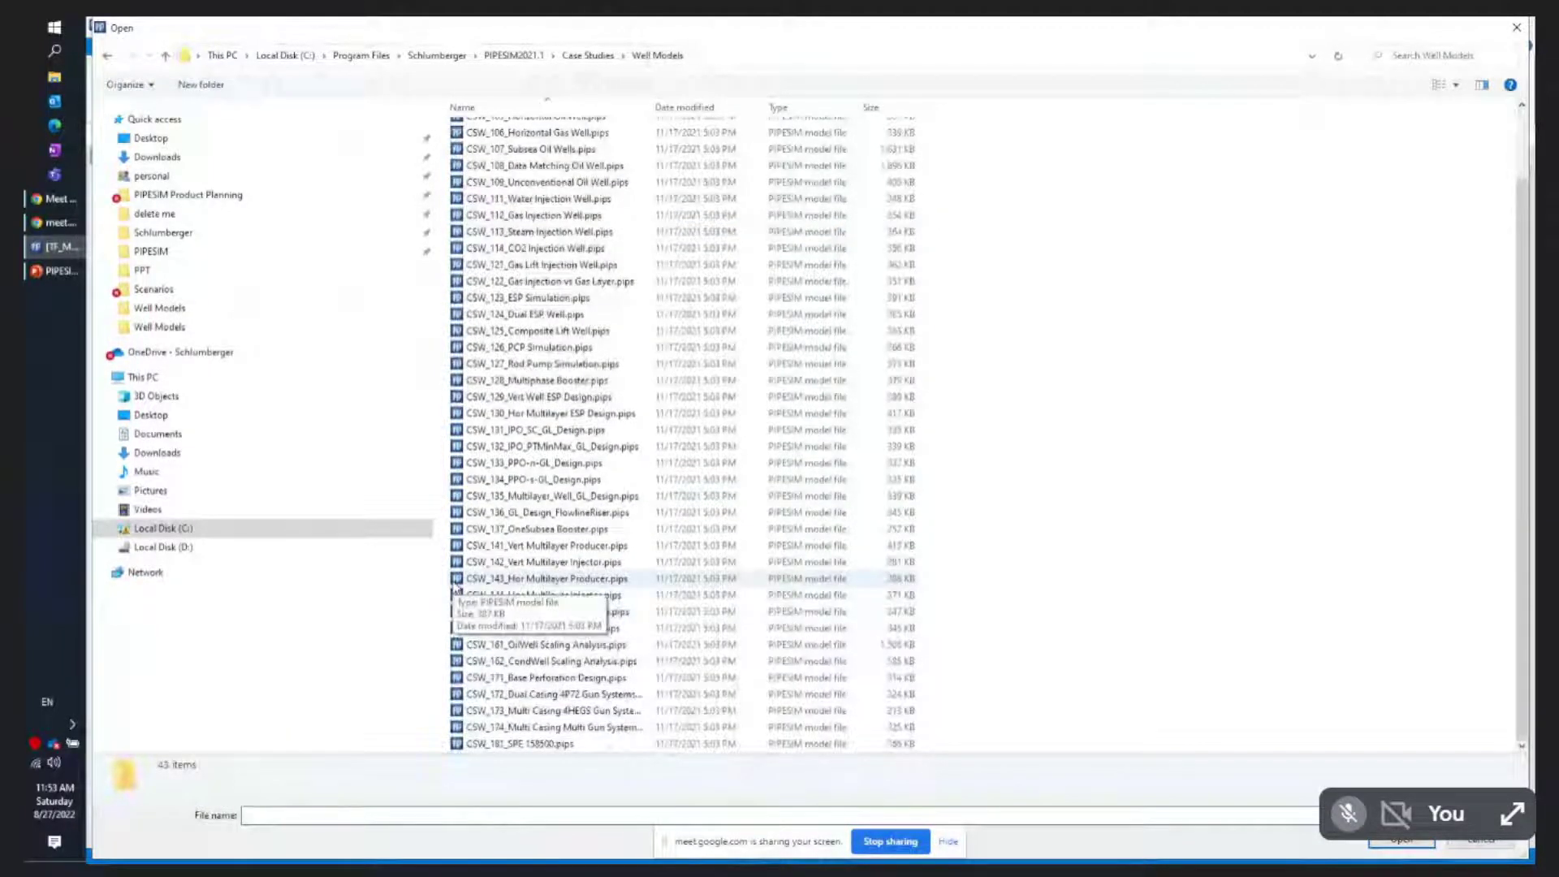
pyautogui.click(455, 579)
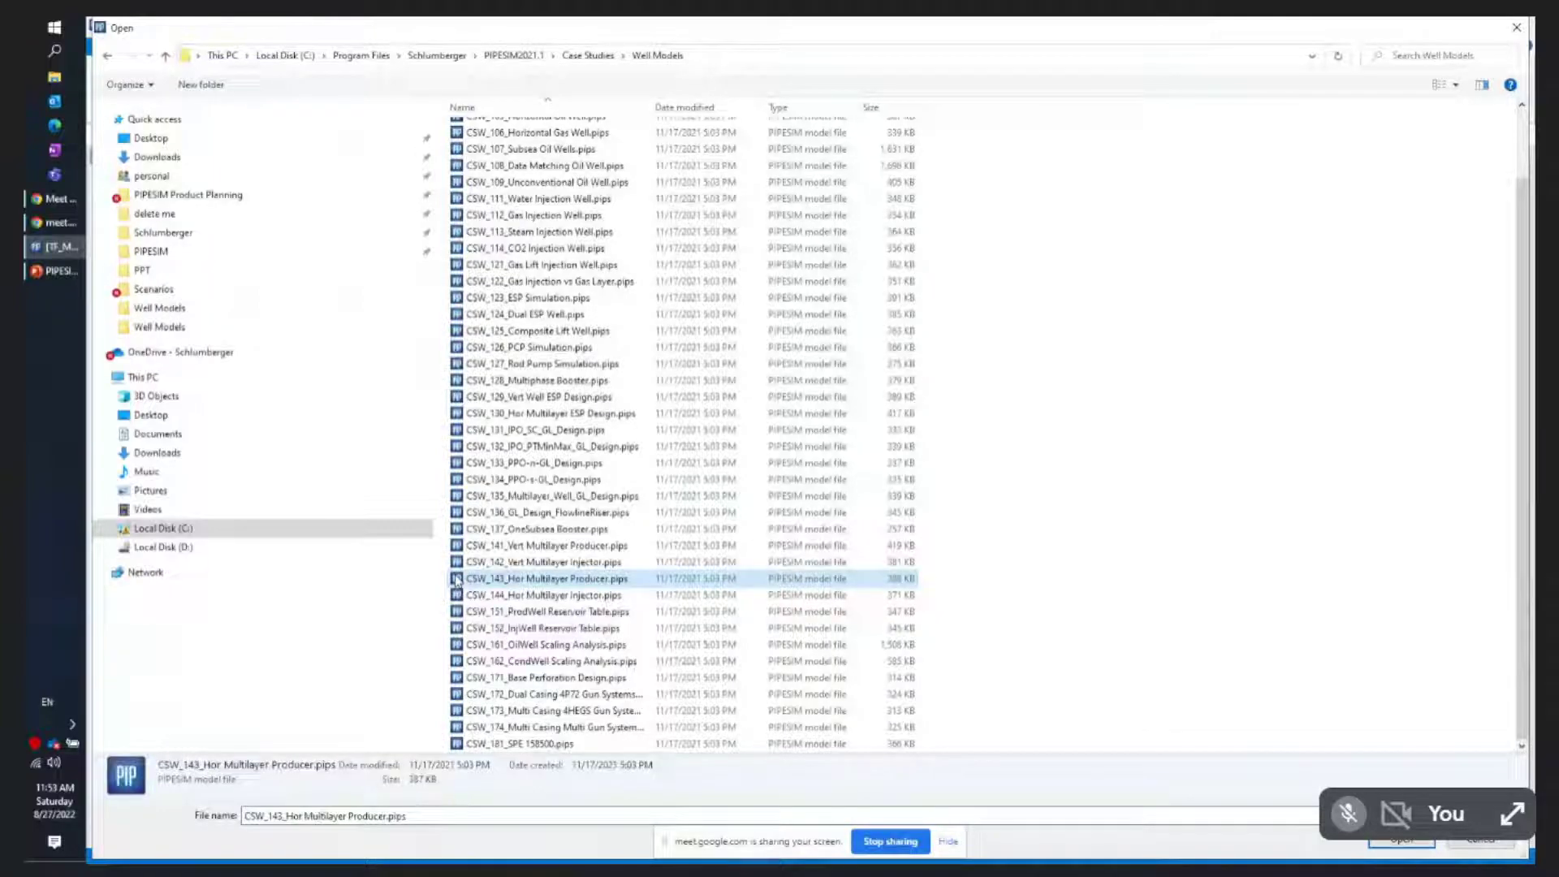
pyautogui.doubleClick(456, 579)
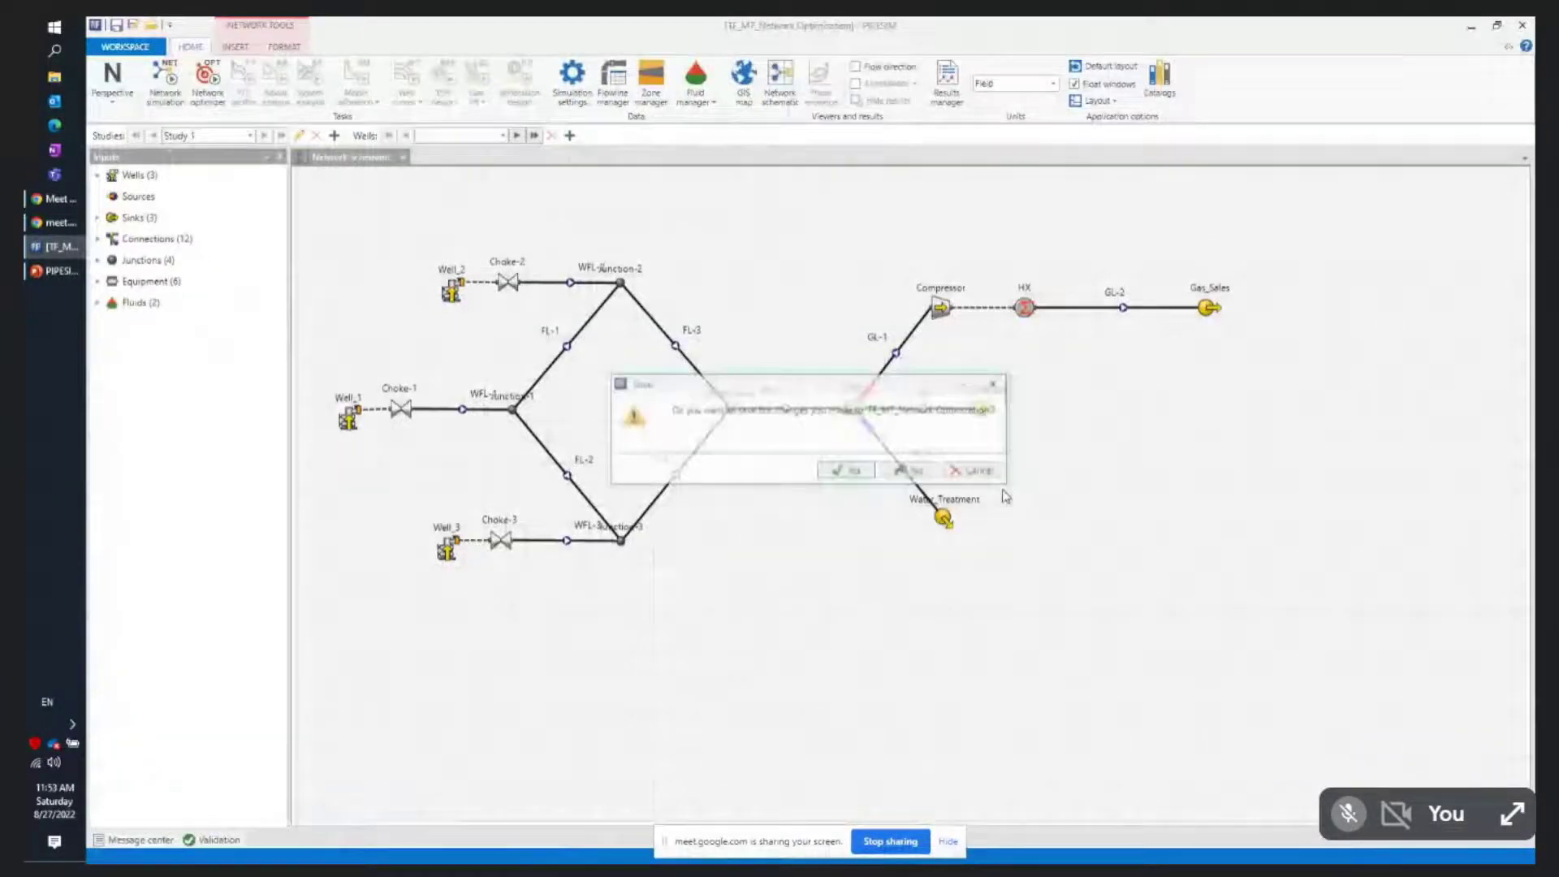
pyautogui.click(913, 471)
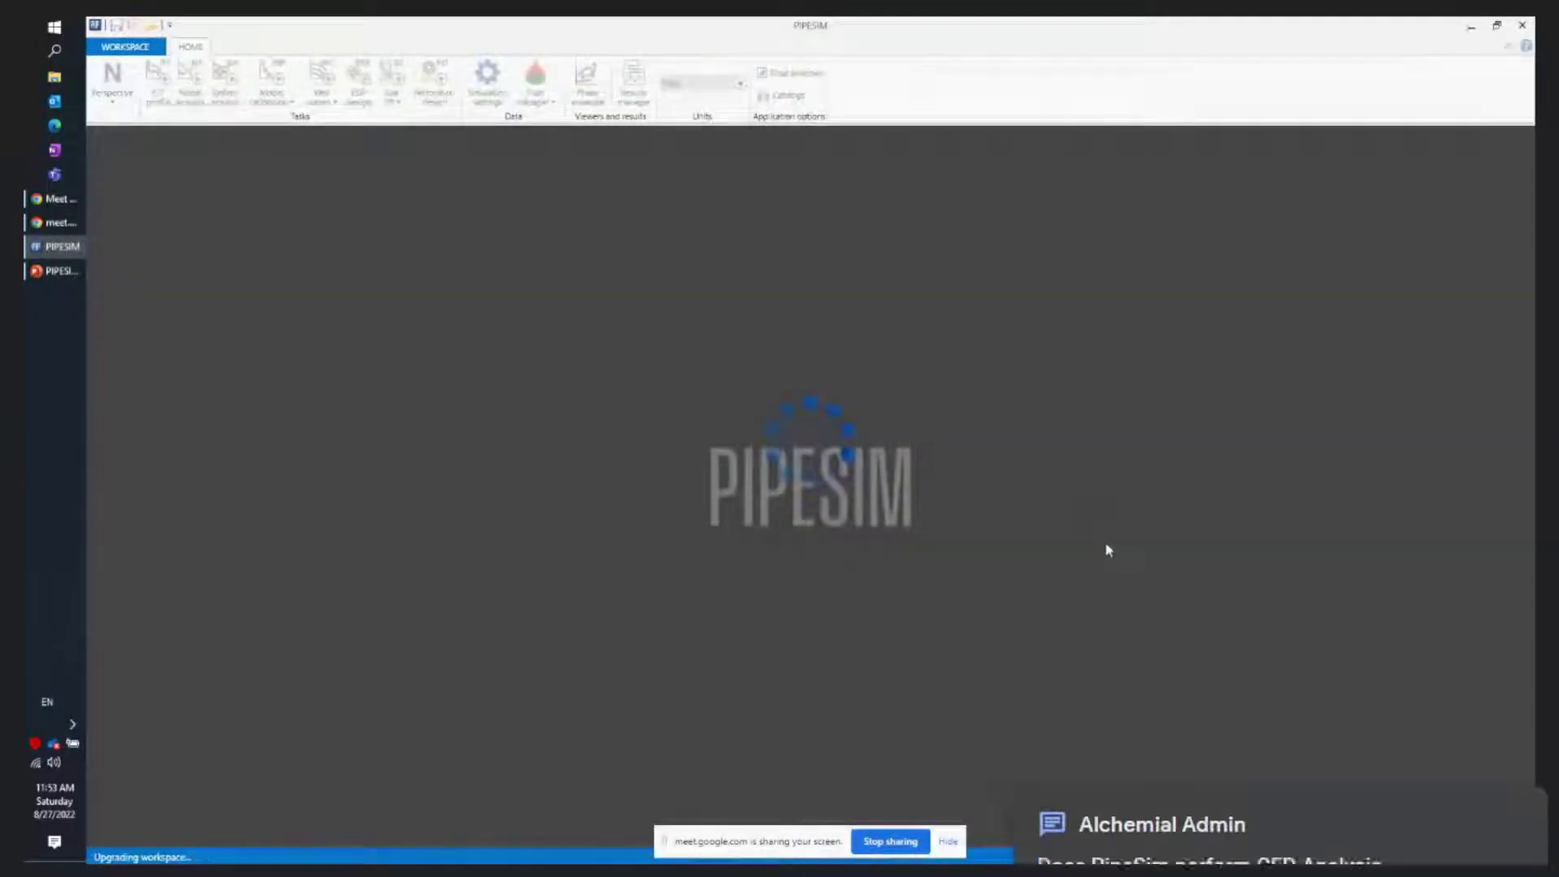
pyautogui.click(950, 841)
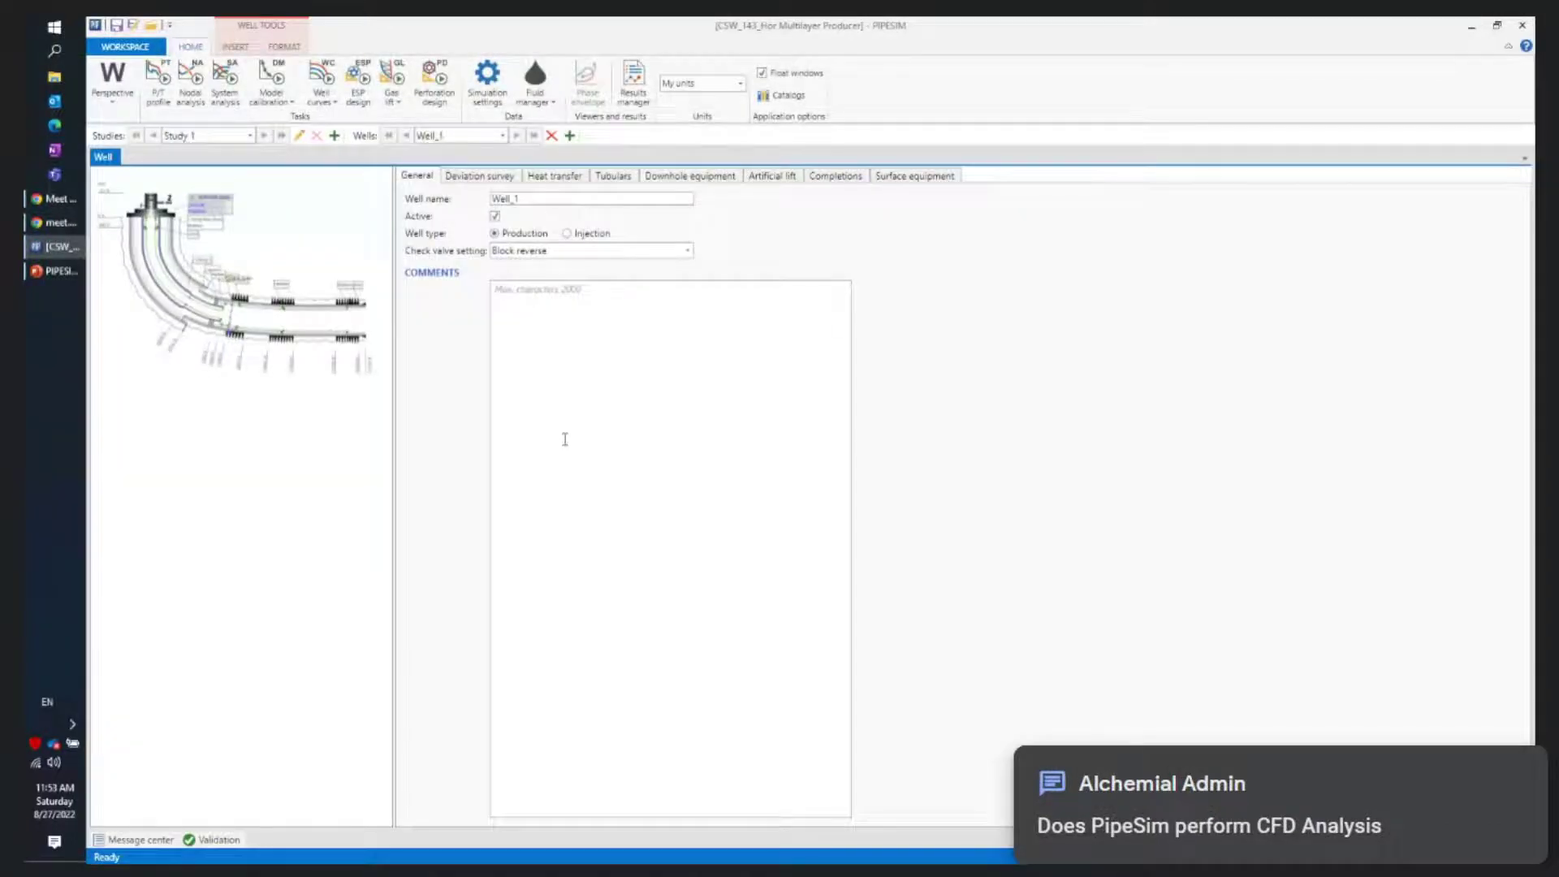
# Enlarge the schematic, change Well_1's liner section type to Open hole, and view the Middle completion
pyautogui.moveTo(406, 391); pyautogui.dragTo(639, 479)
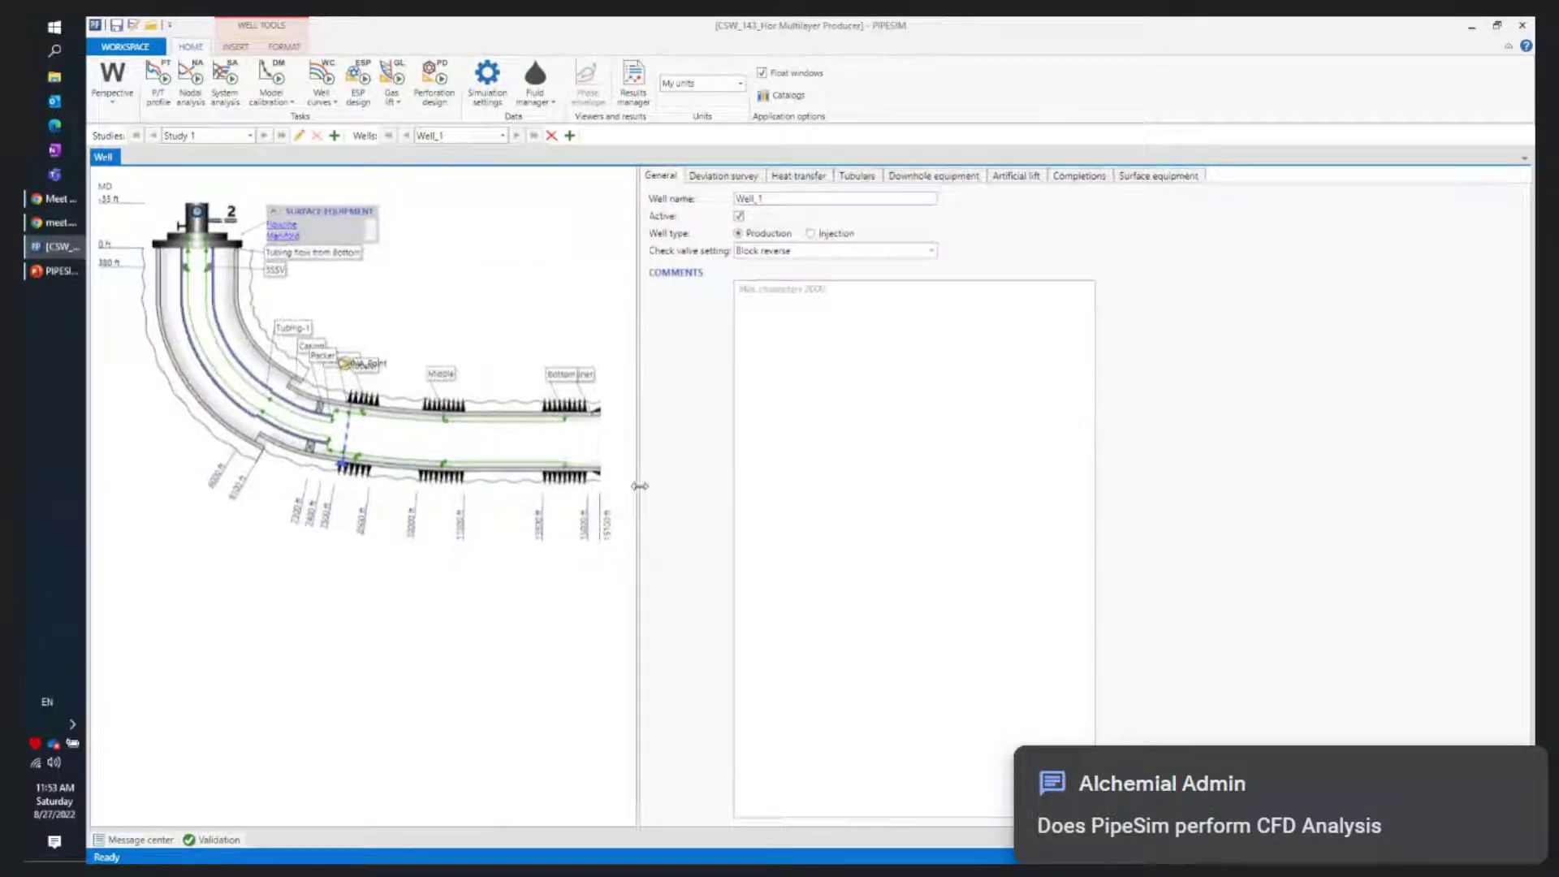
pyautogui.click(484, 420)
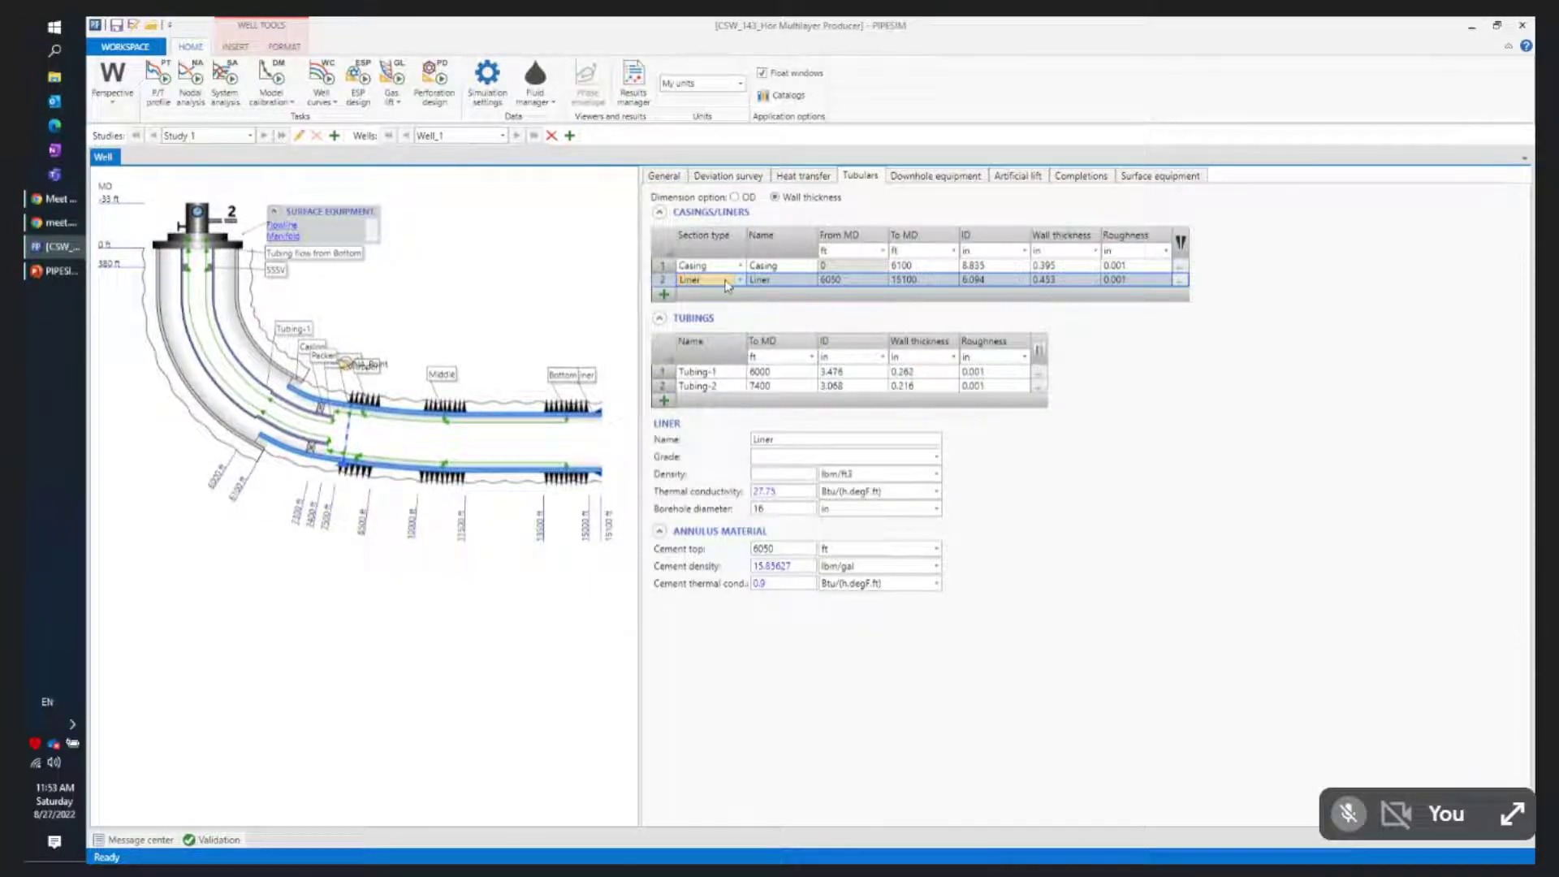
pyautogui.click(740, 280)
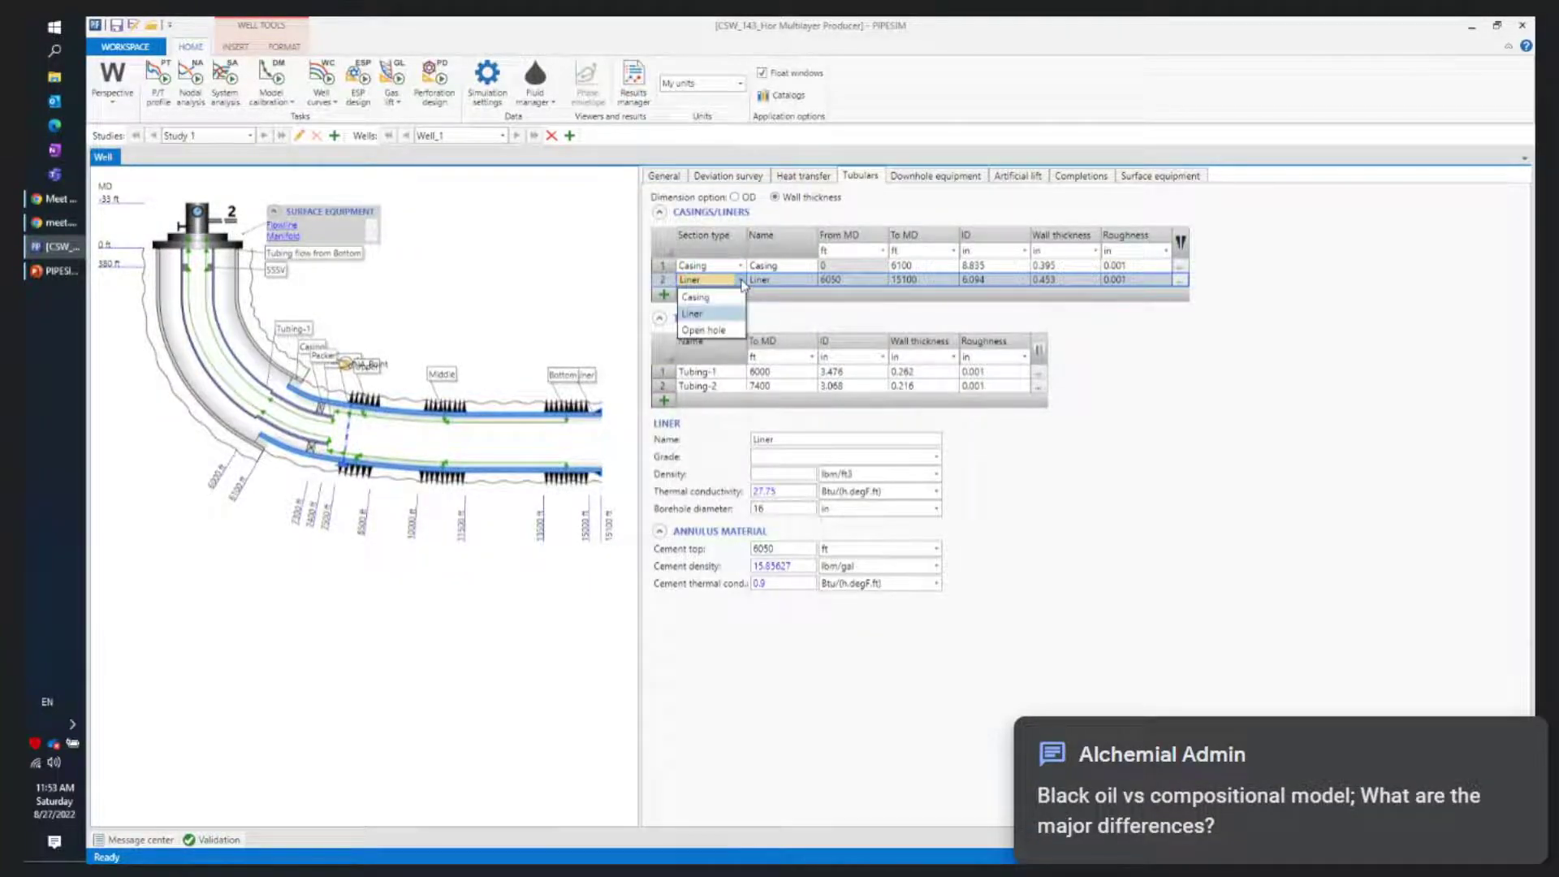
pyautogui.click(730, 332)
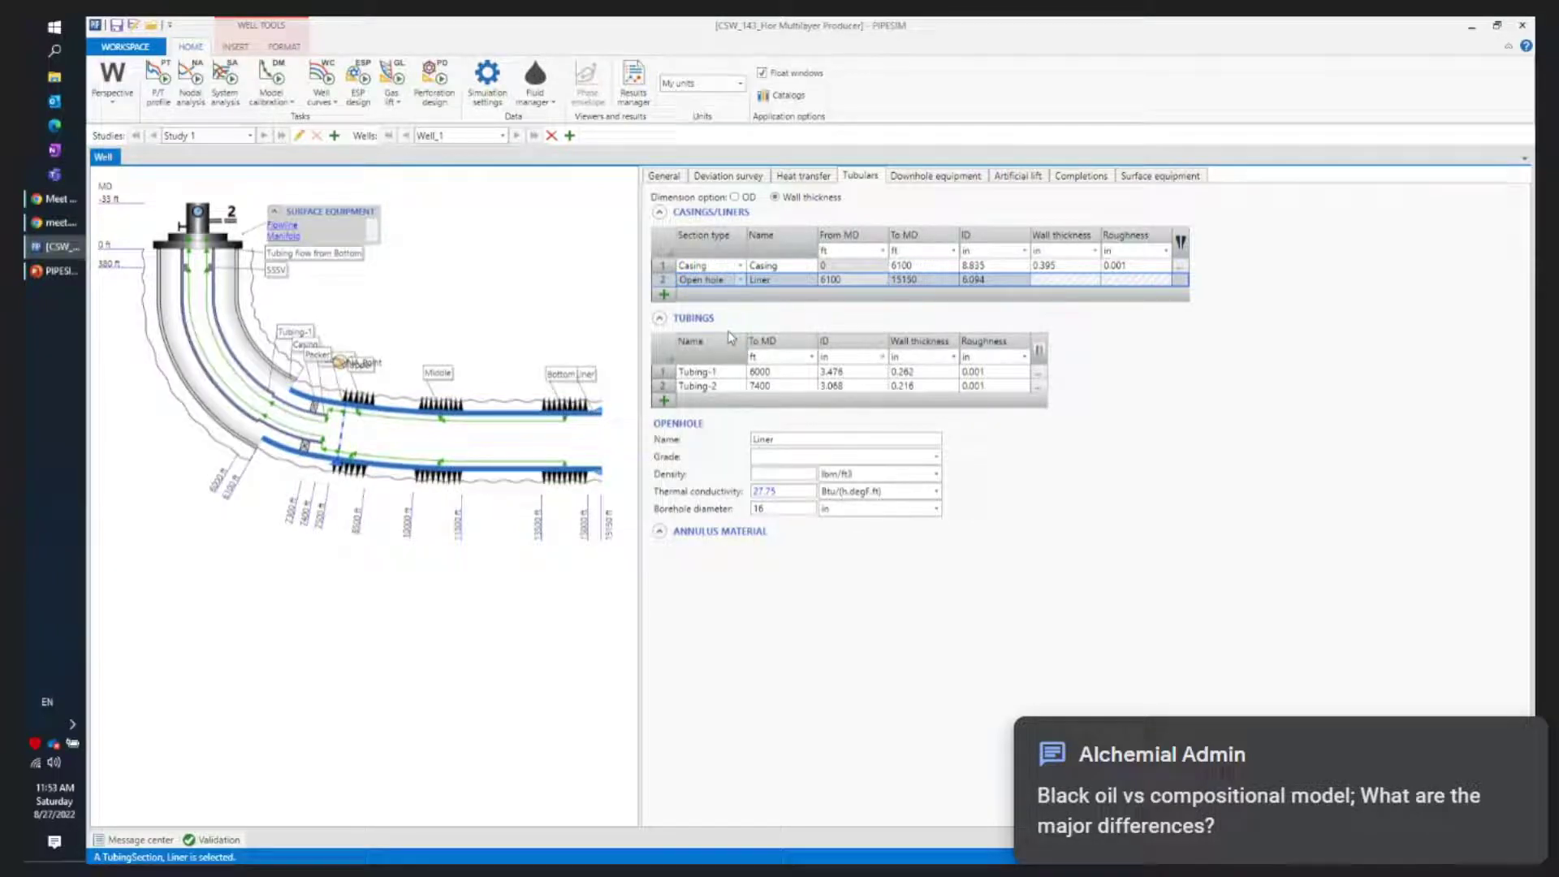
pyautogui.click(479, 475)
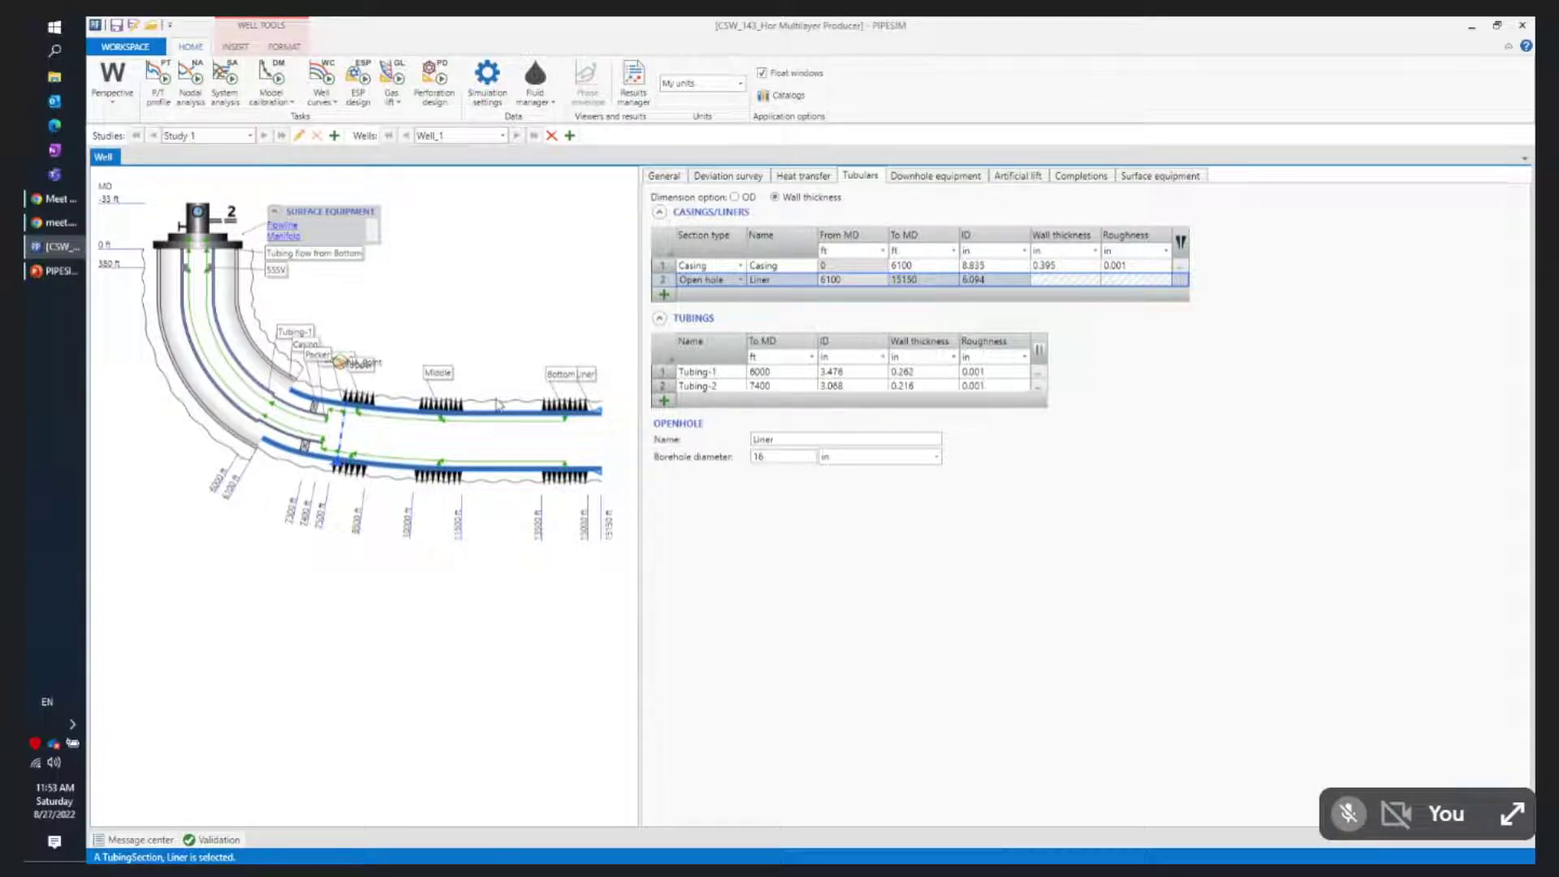
pyautogui.click(449, 406)
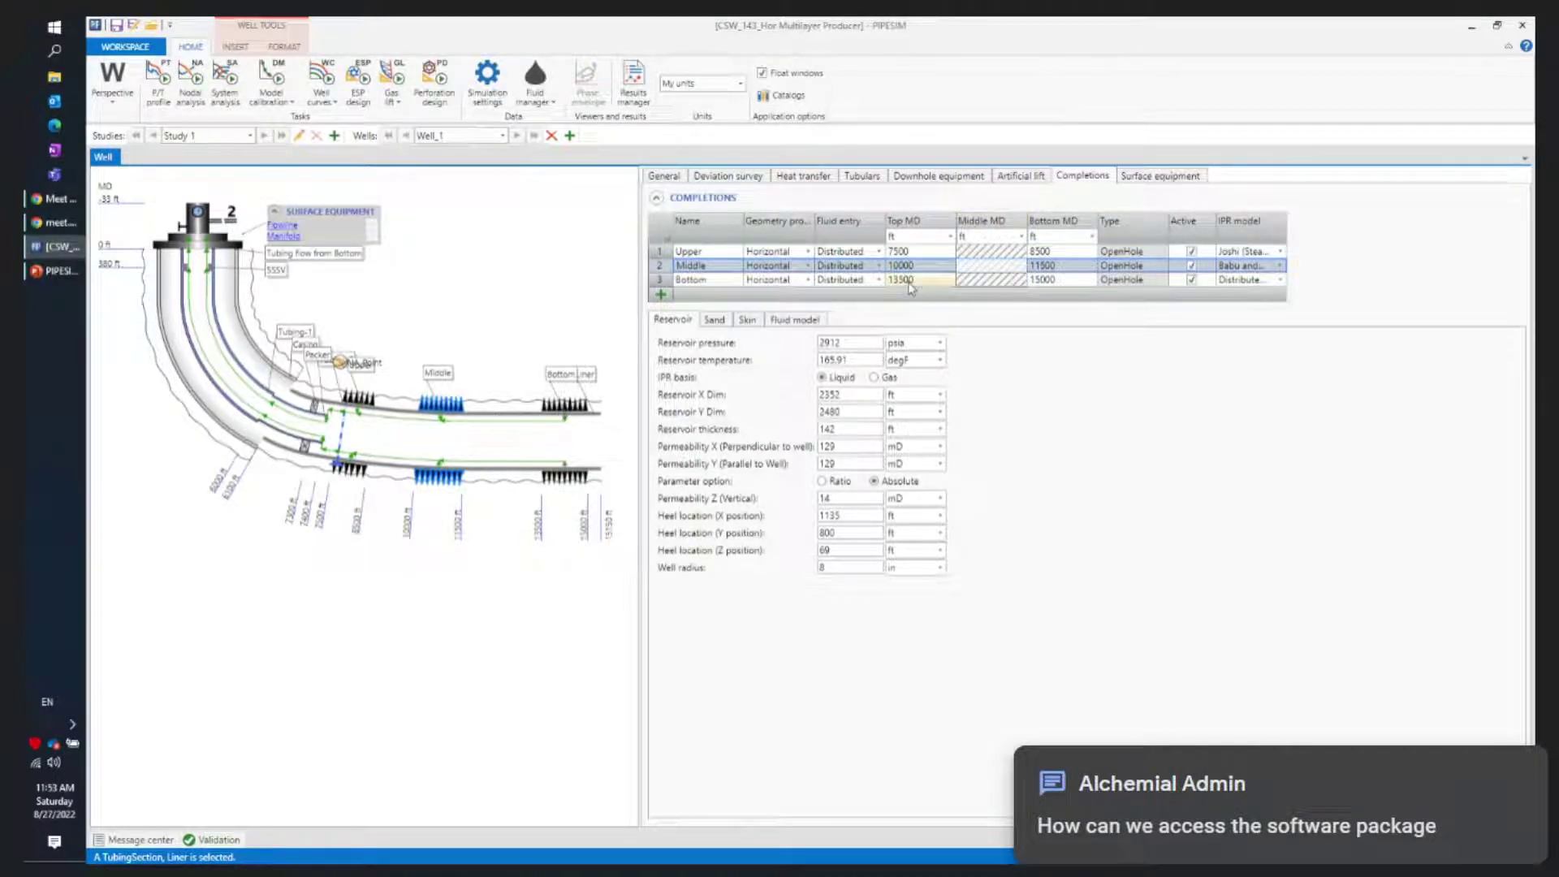
# Widen the Geometry profile and IPR model columns to reveal Joshi, Babu and Odeh, and Distributed PI
pyautogui.moveTo(815, 232); pyautogui.dragTo(840, 232)
pyautogui.moveTo(1312, 220); pyautogui.dragTo(1403, 220)
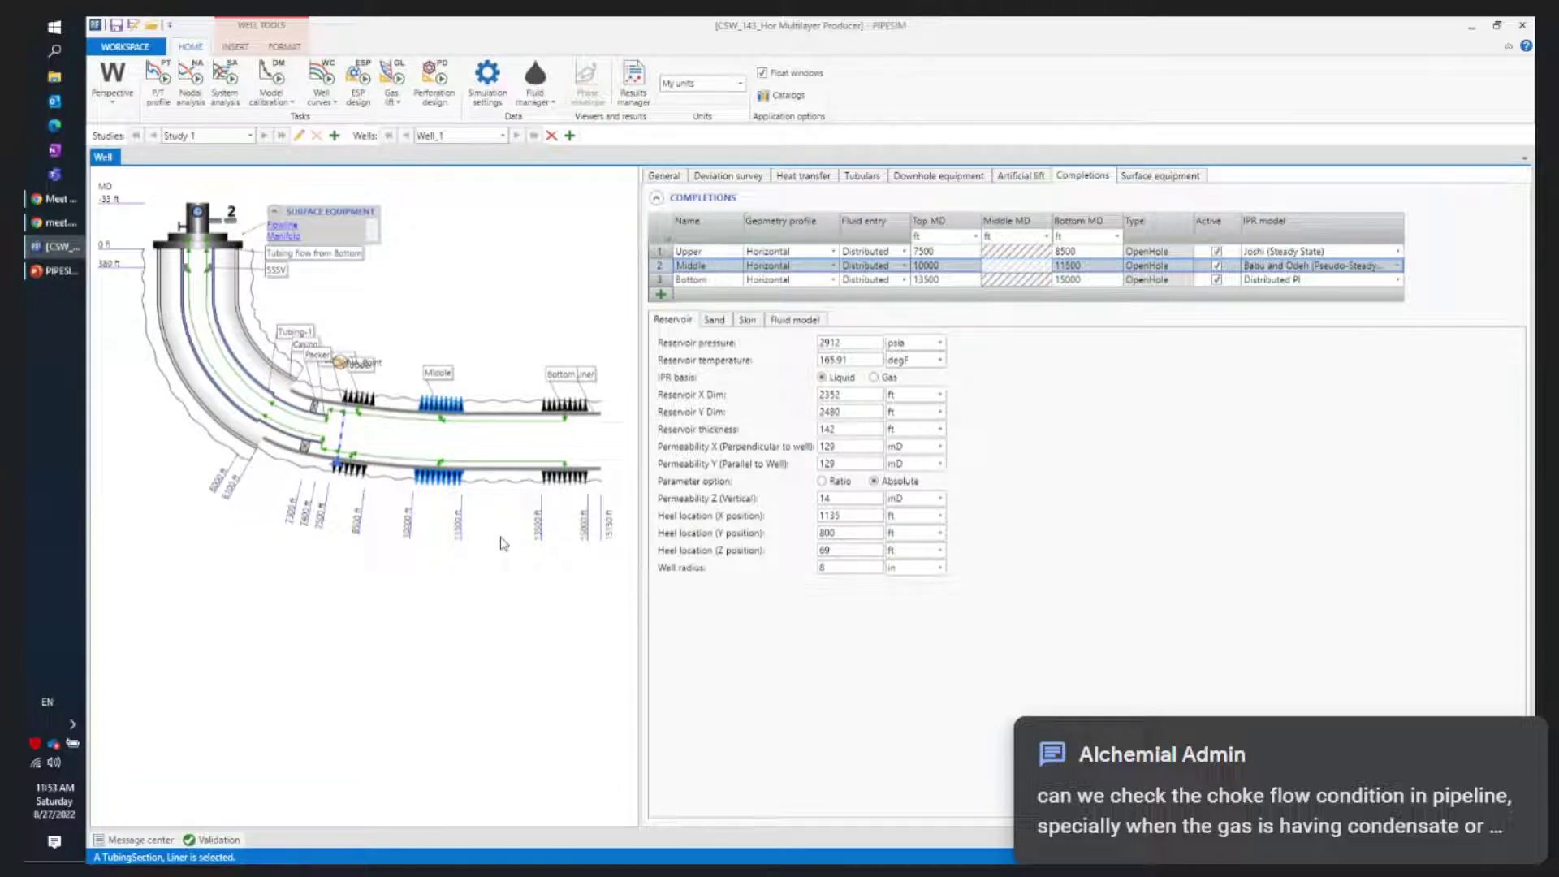
pyautogui.moveTo(45, 227)
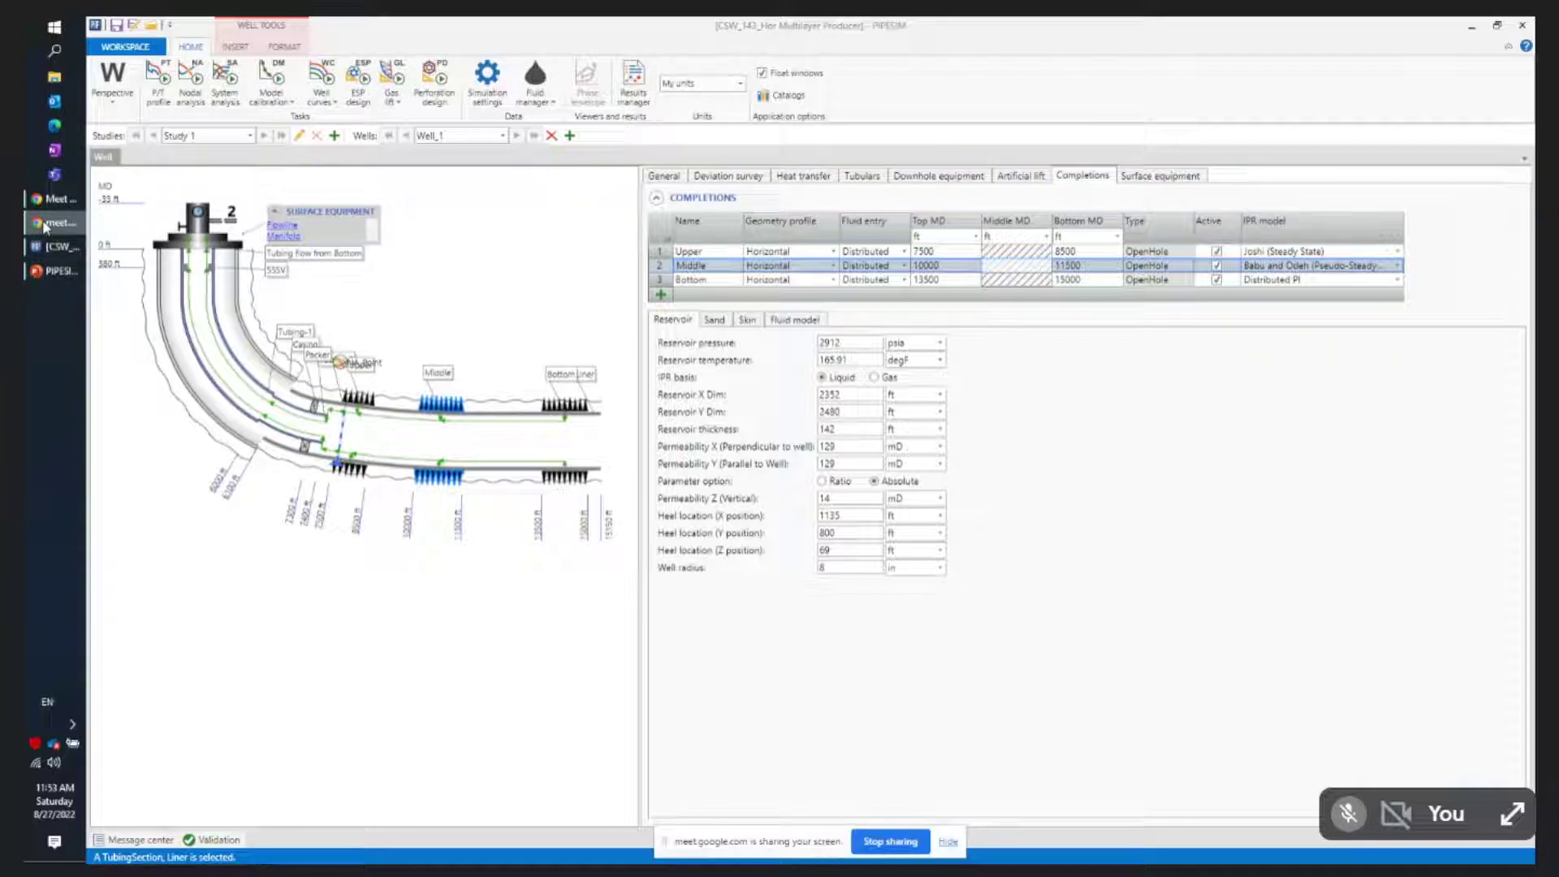
# Bring the Google Meet call forward to read the attendee questions in the chat
pyautogui.click(49, 200)
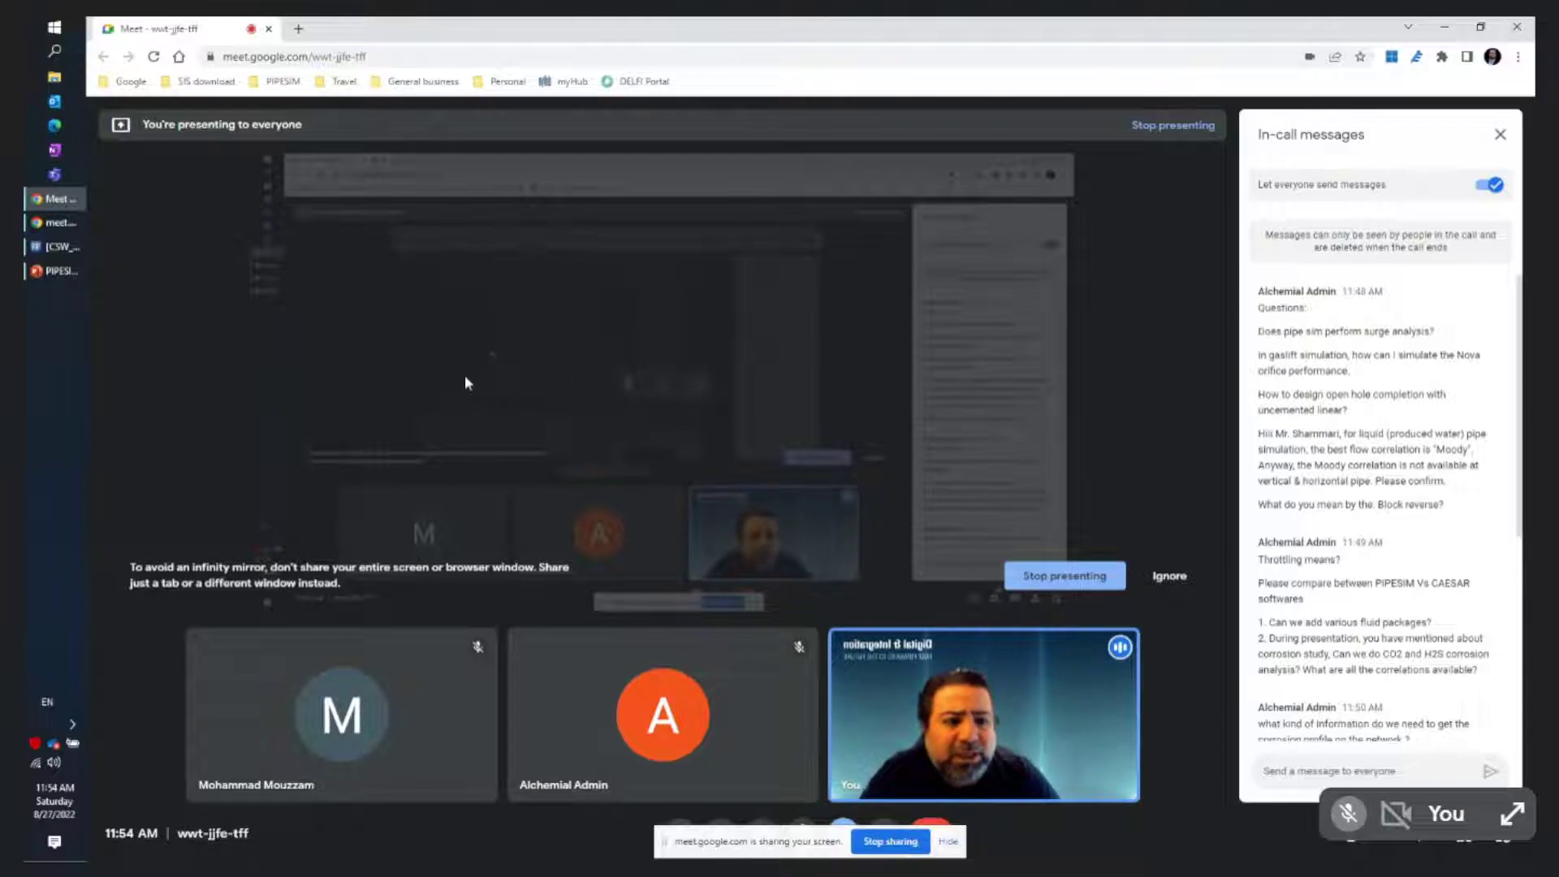
# Show the single-phase correlation list in PIPESIM simulation settings, keeping Moody, then return to Meet
pyautogui.click(48, 256)
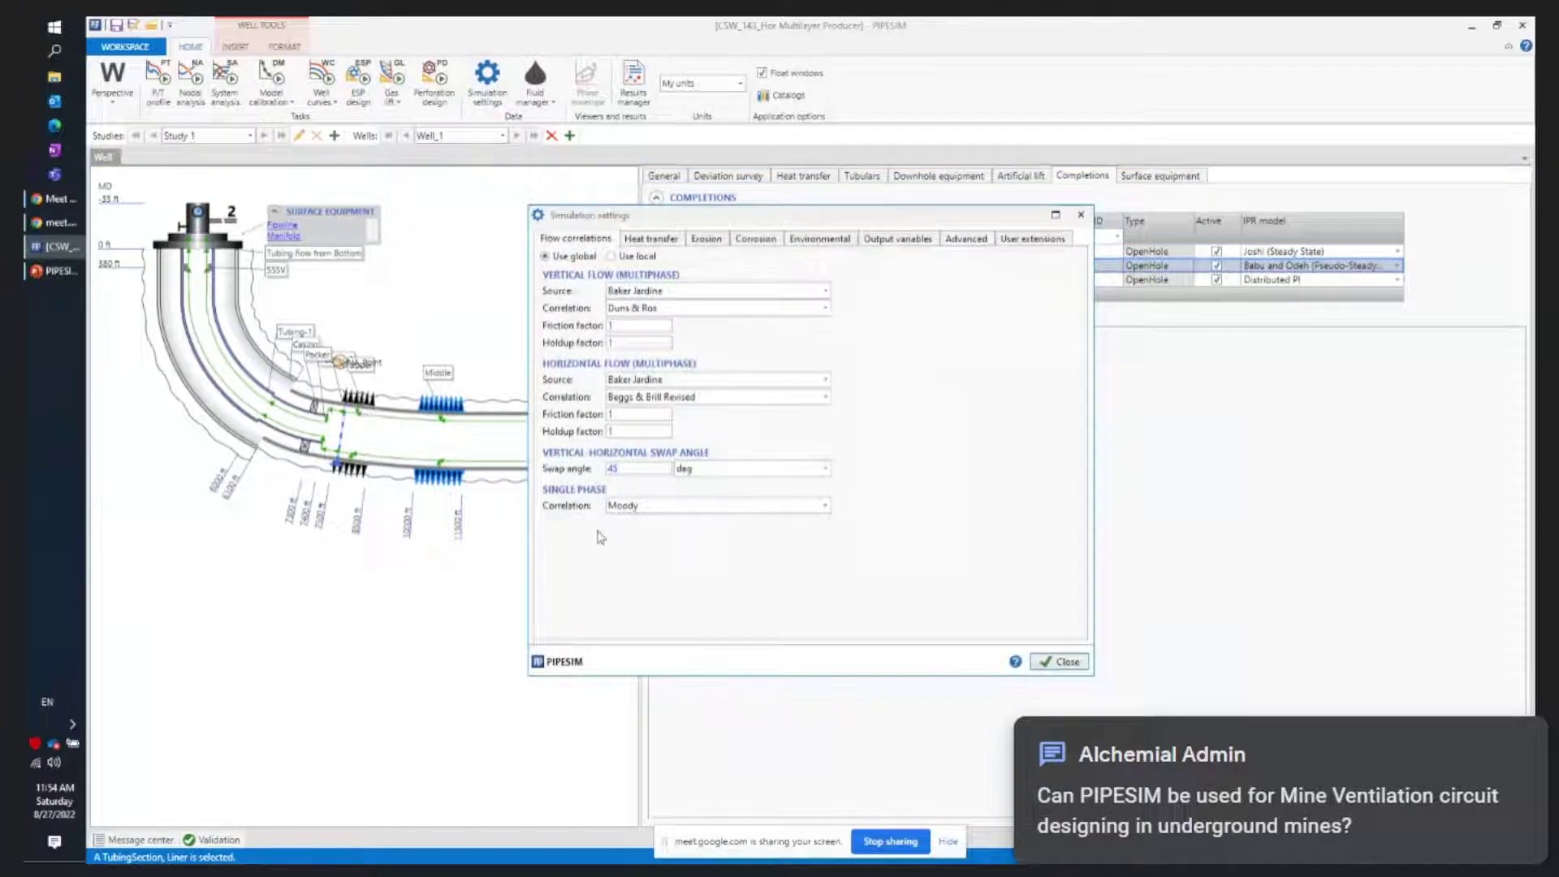
pyautogui.click(658, 507)
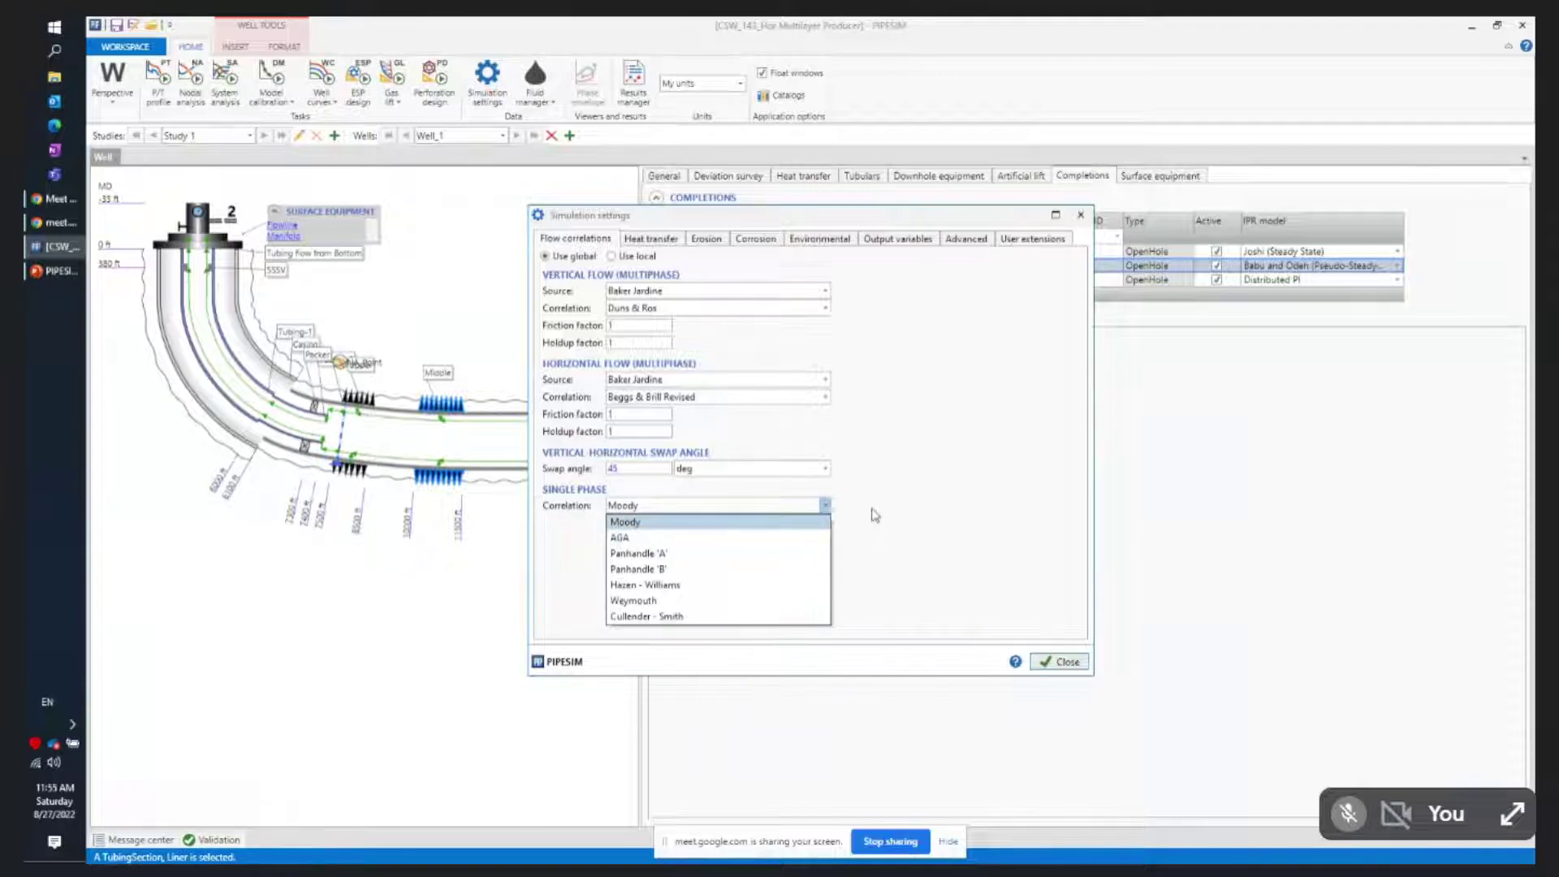
pyautogui.click(899, 505)
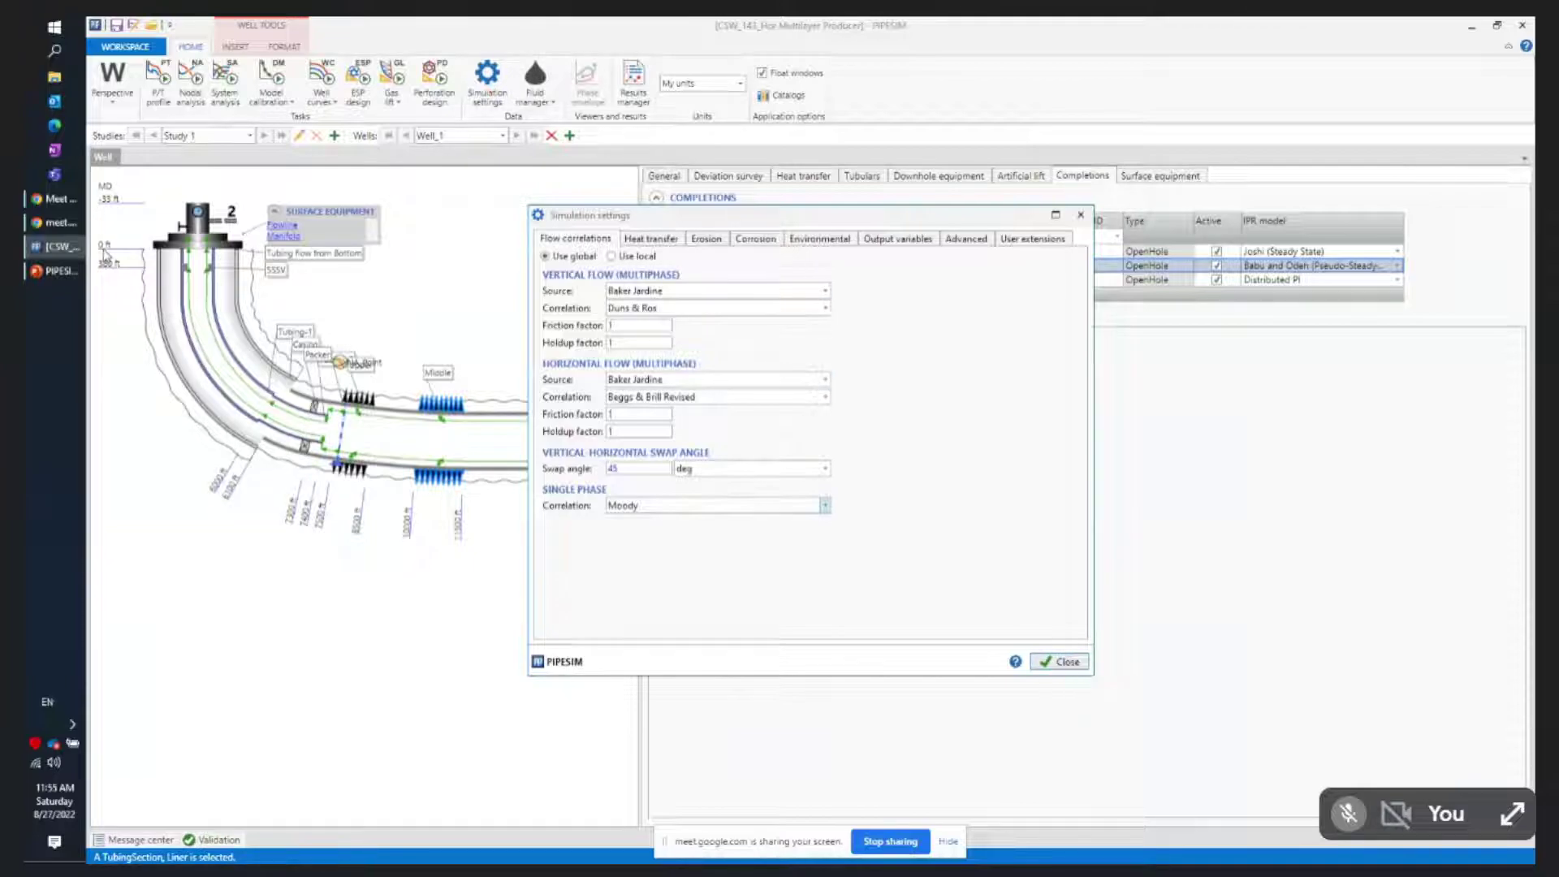
pyautogui.click(53, 201)
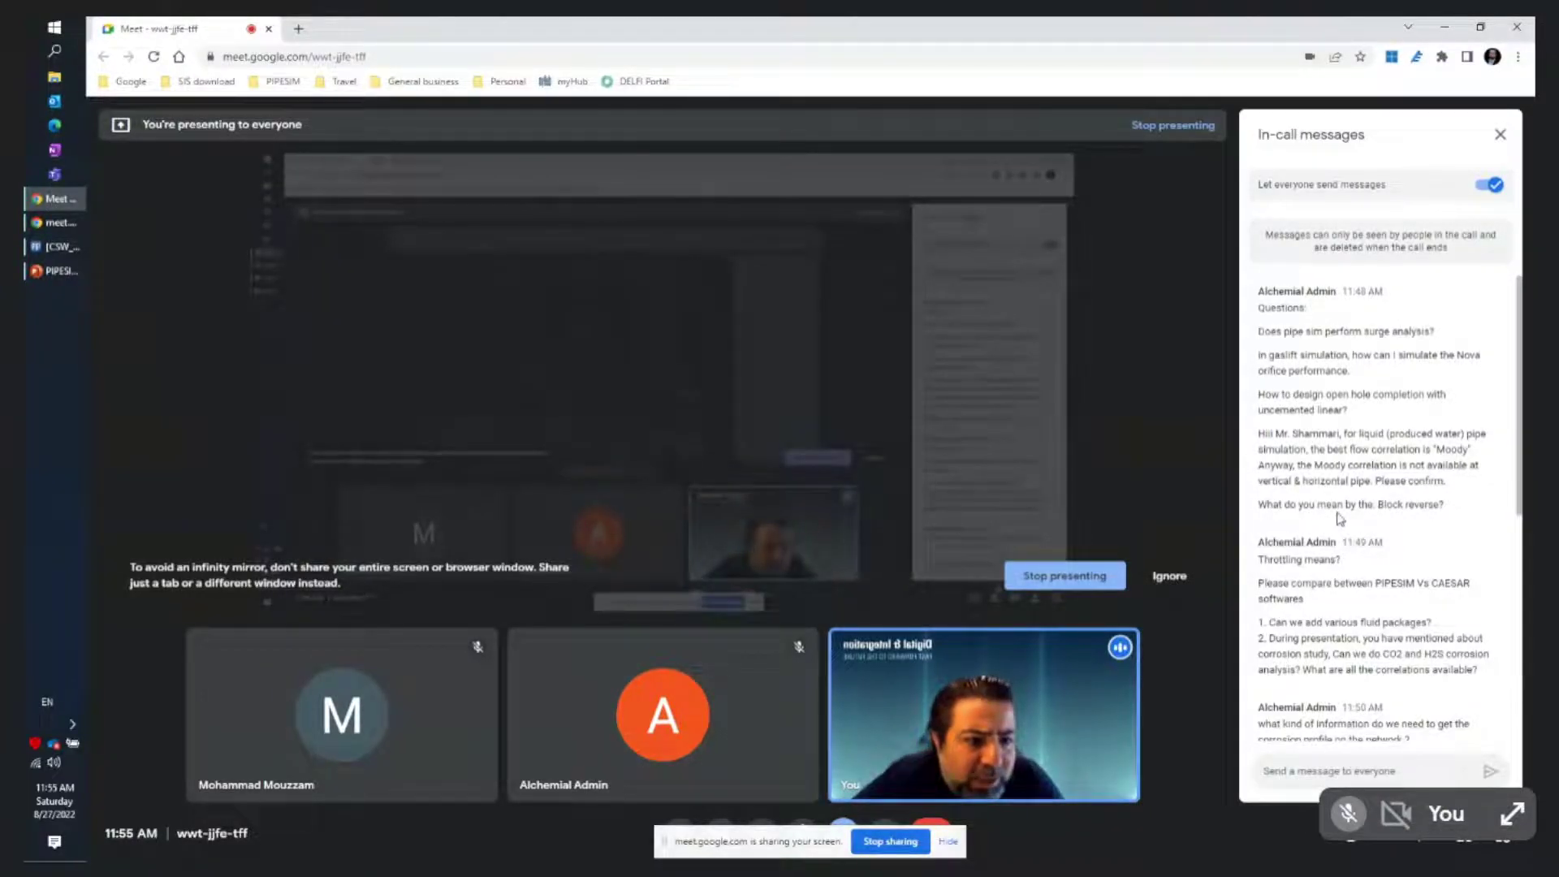
# Close simulation settings and load the recent CSN_306 gas gathering workspace without saving the current case
pyautogui.click(52, 247)
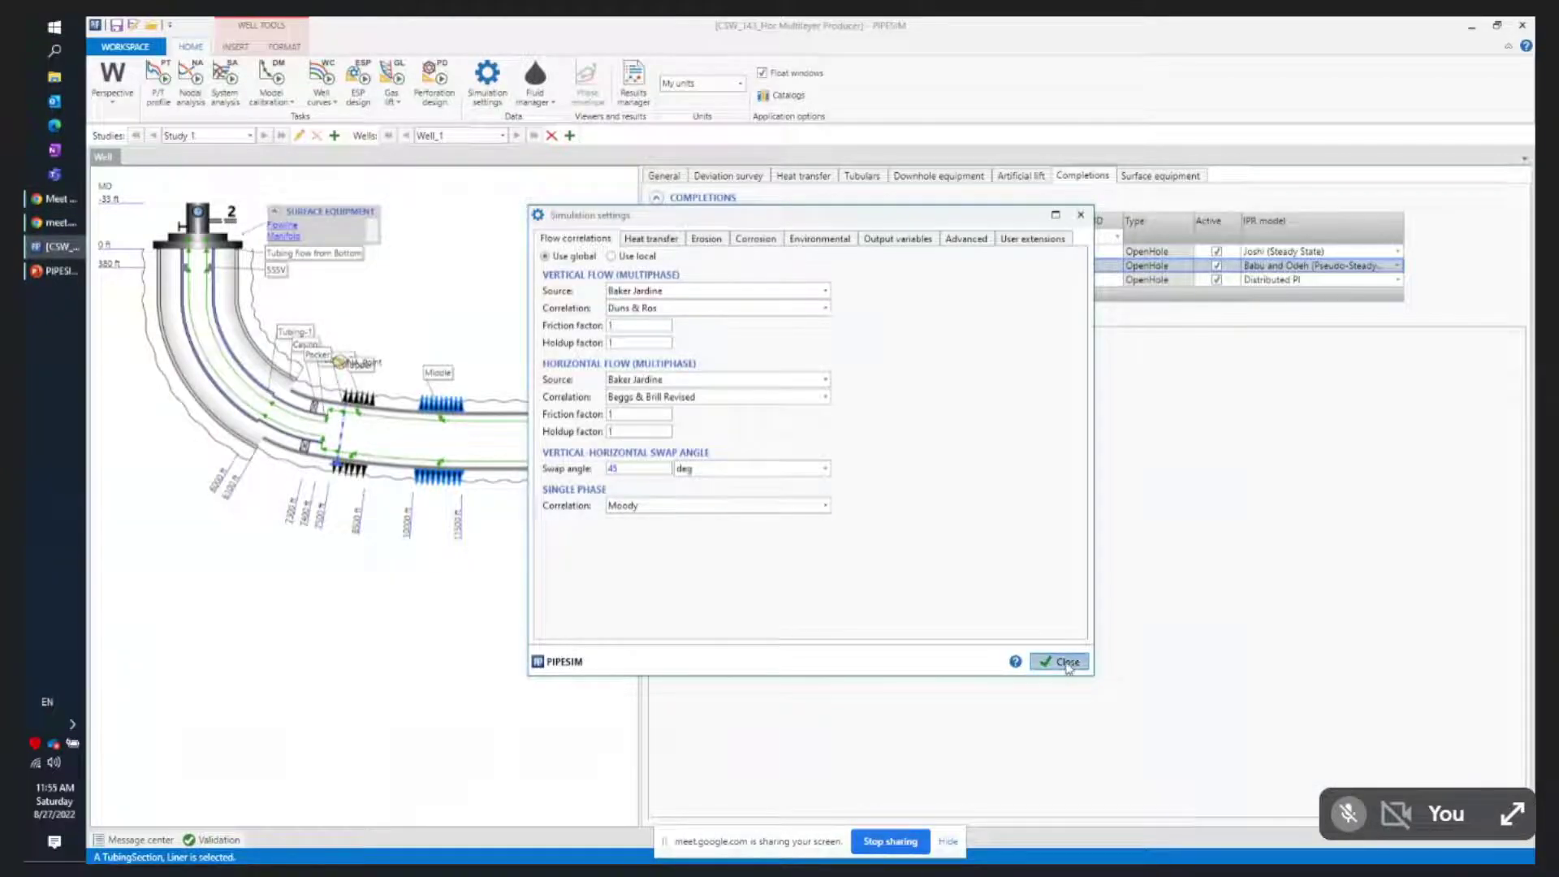
pyautogui.click(1060, 662)
pyautogui.click(126, 46)
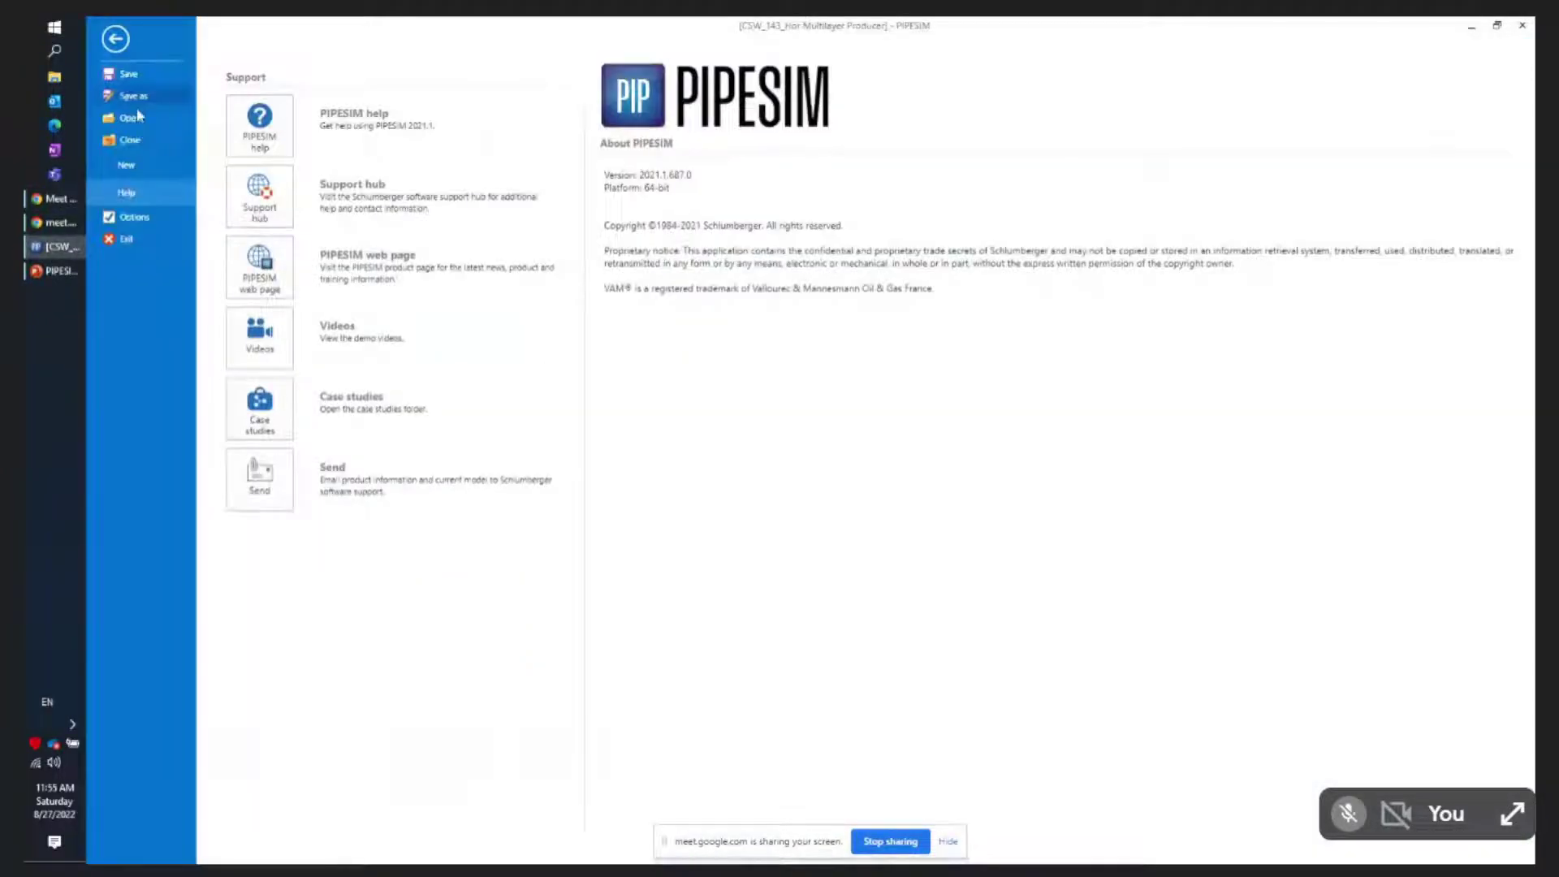
pyautogui.click(143, 168)
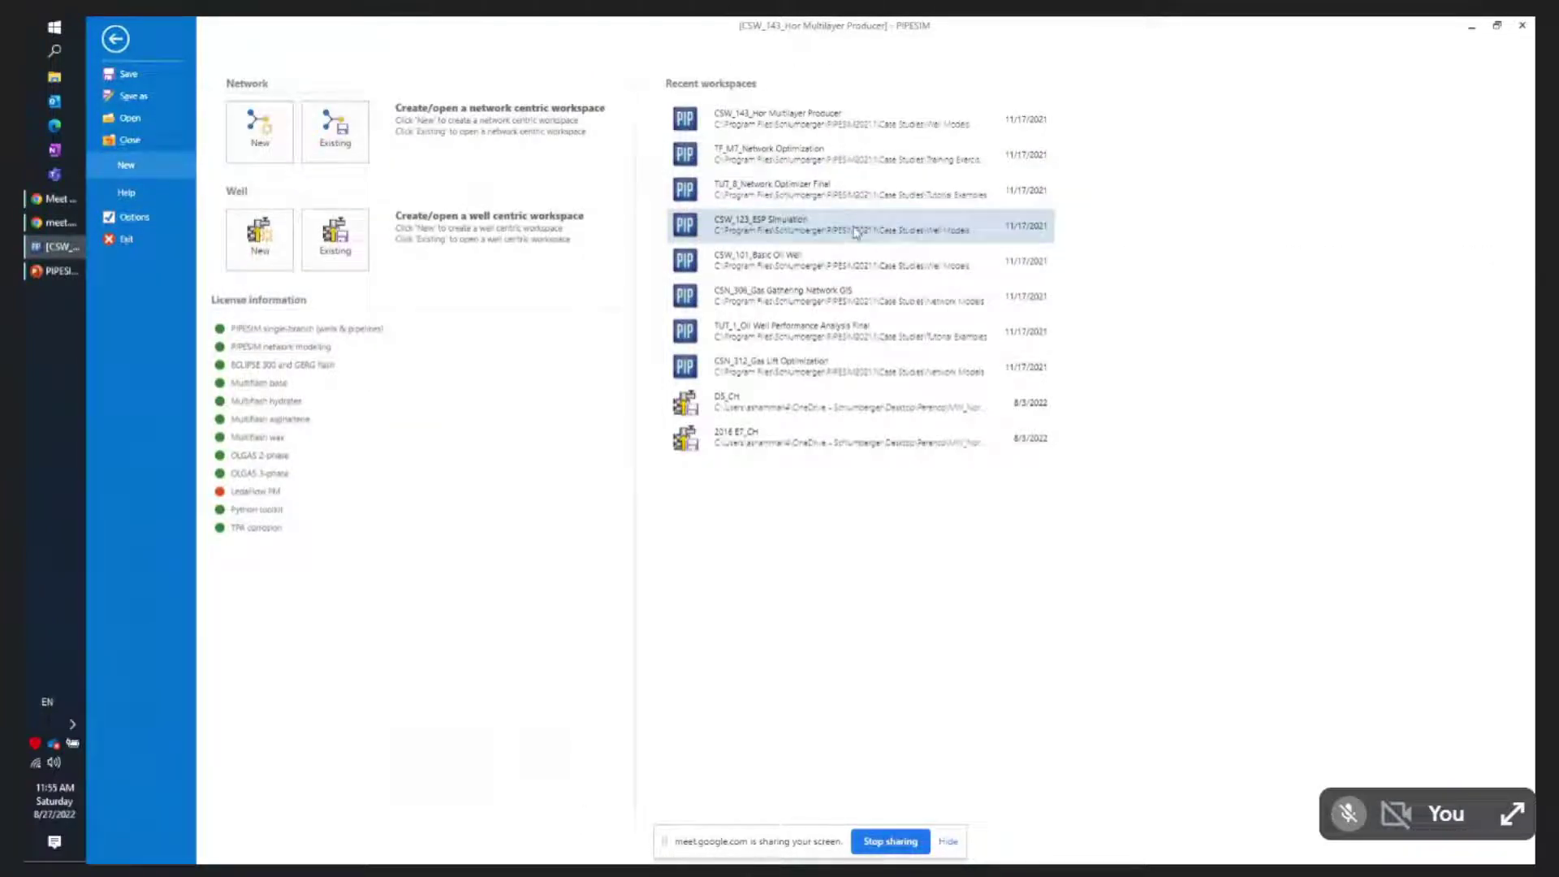
pyautogui.click(867, 301)
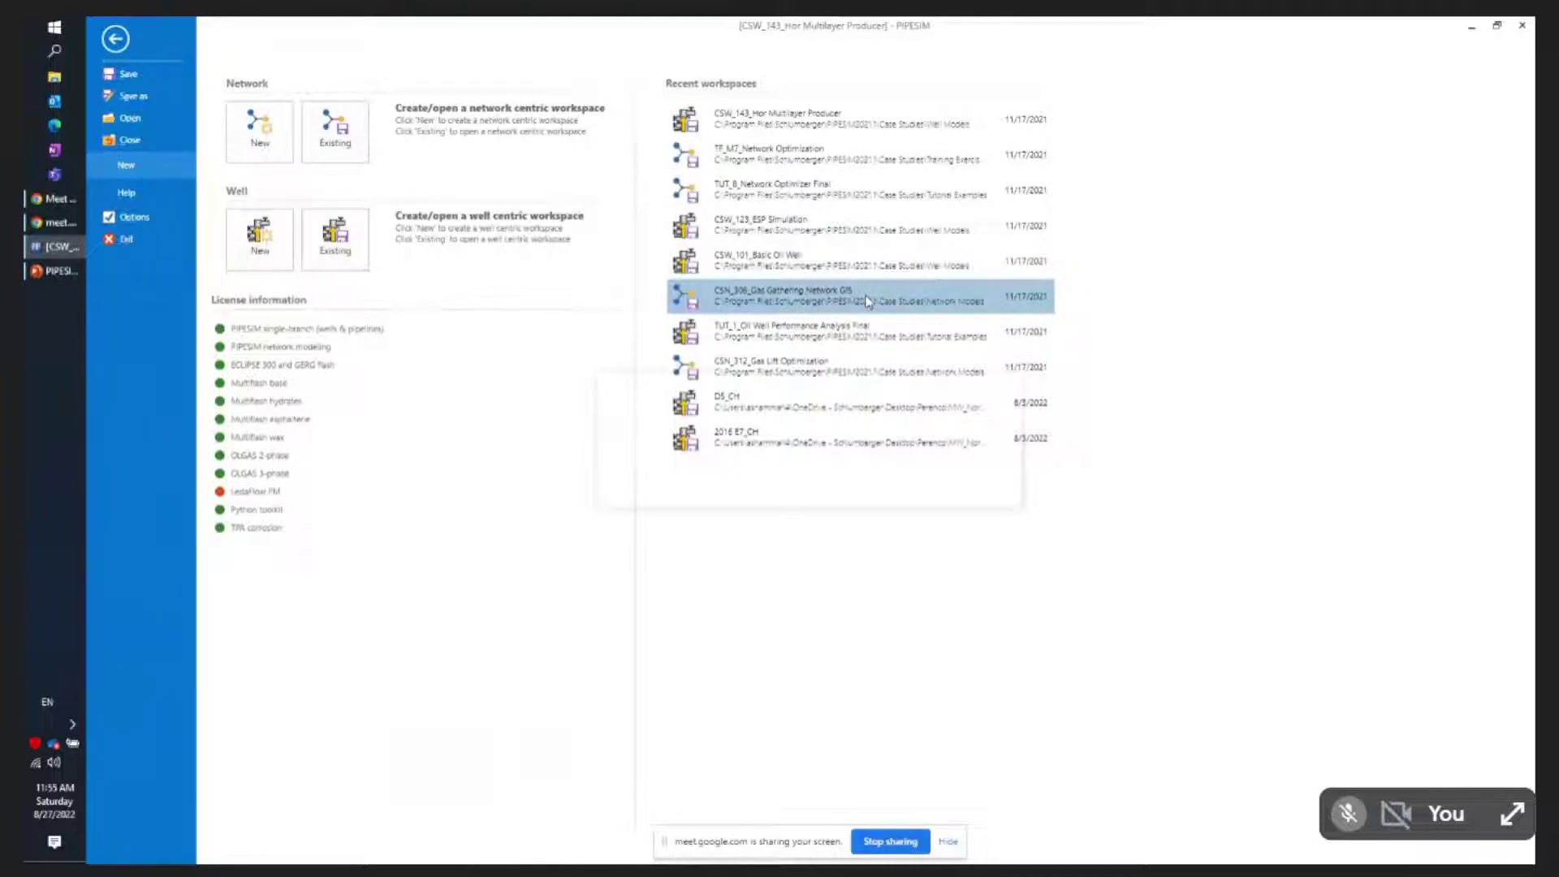
pyautogui.click(914, 474)
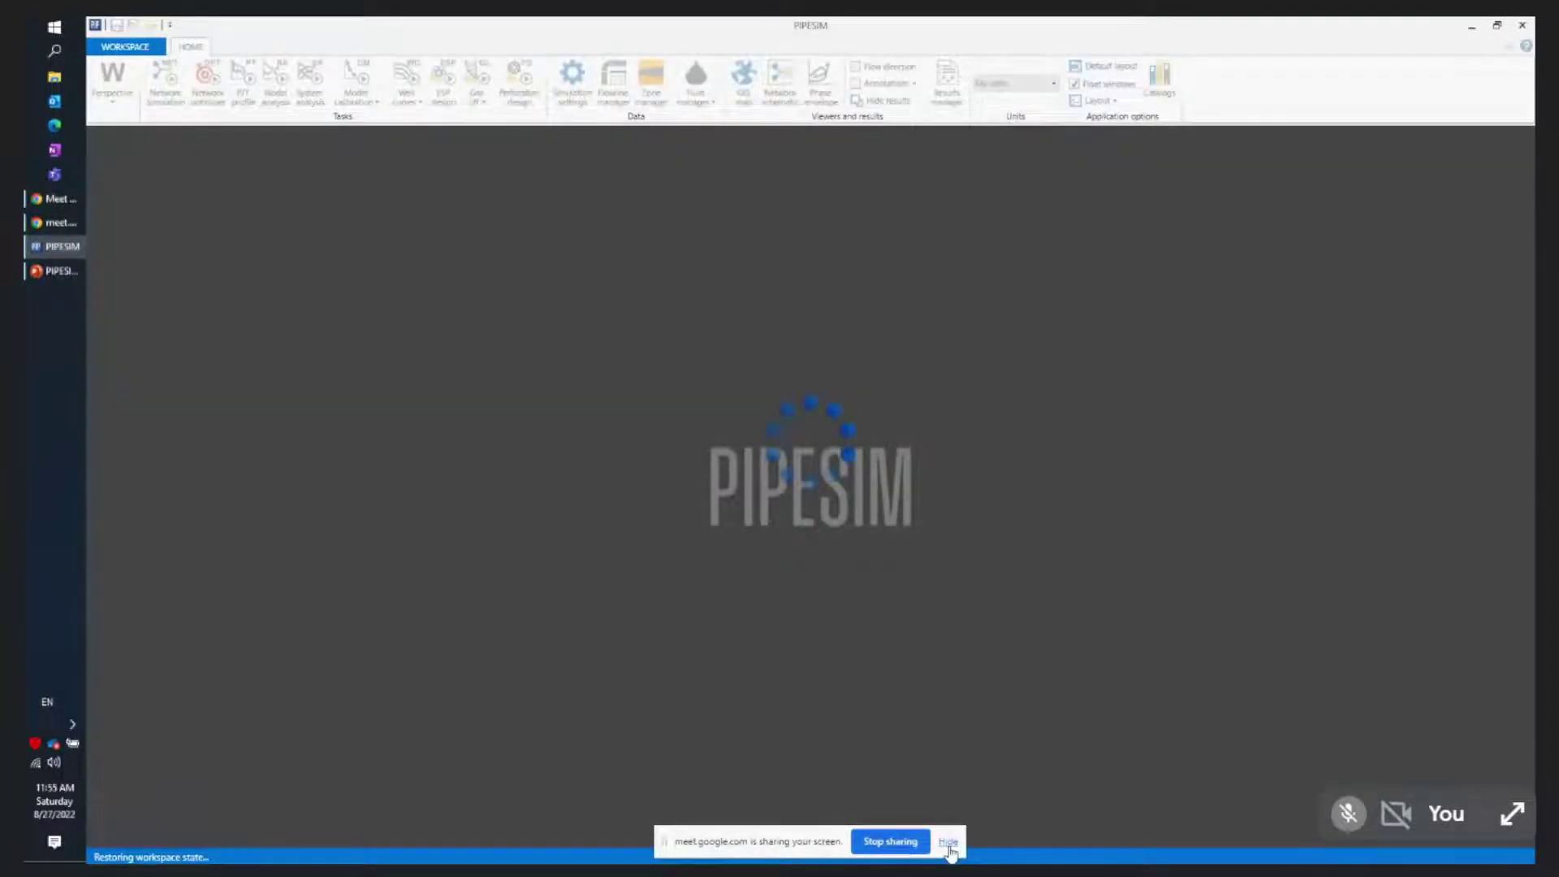
# Zoom in on the gas gathering network's GIS map and select Well_C1
pyautogui.click(948, 841)
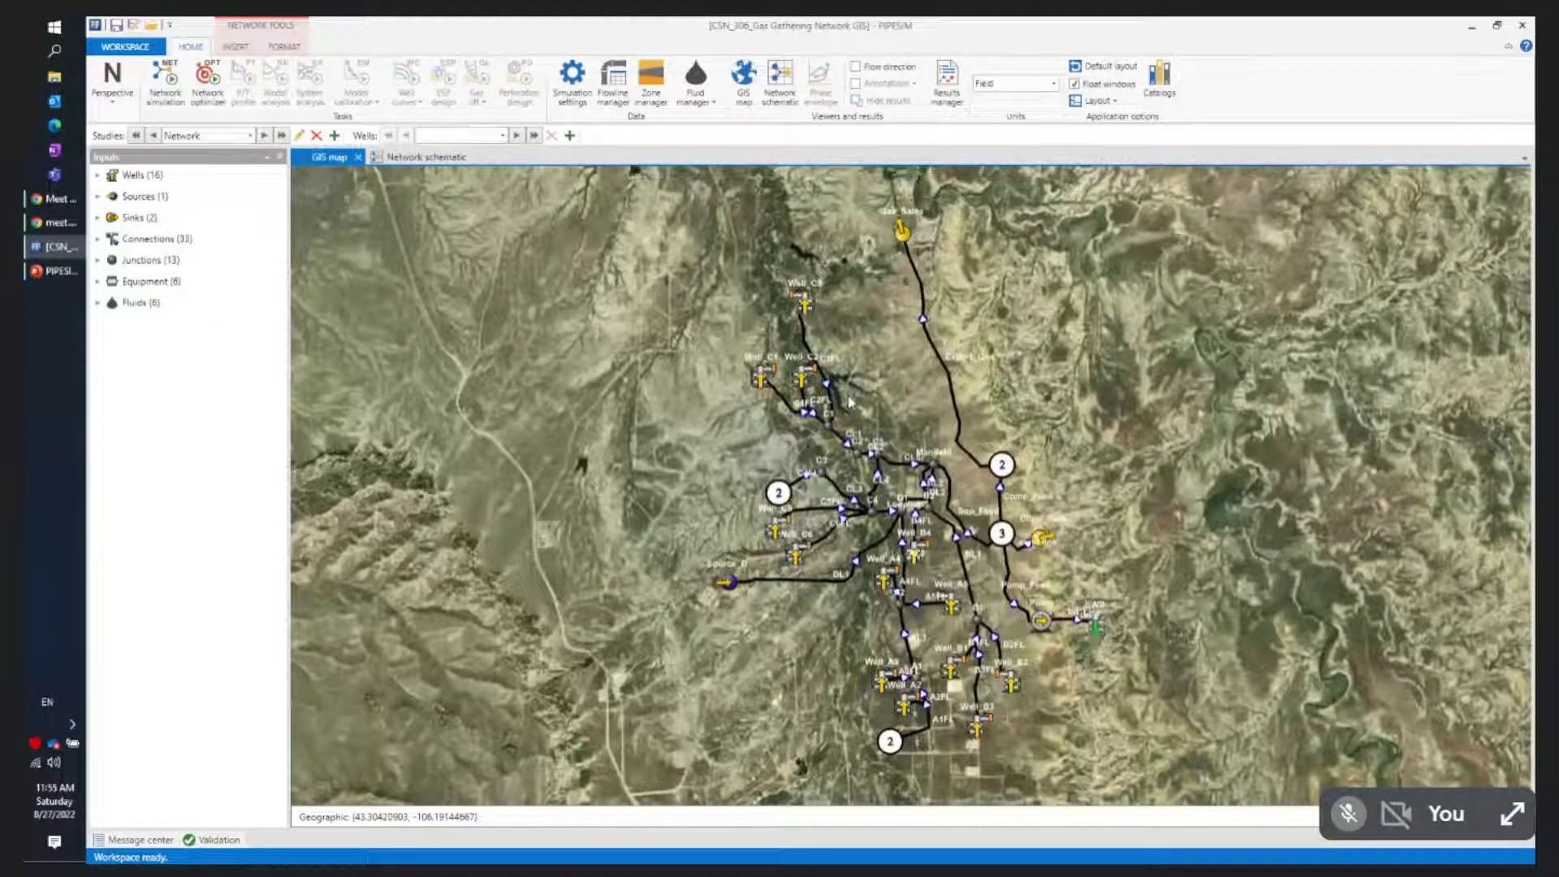
pyautogui.scroll(2, 851, 402)
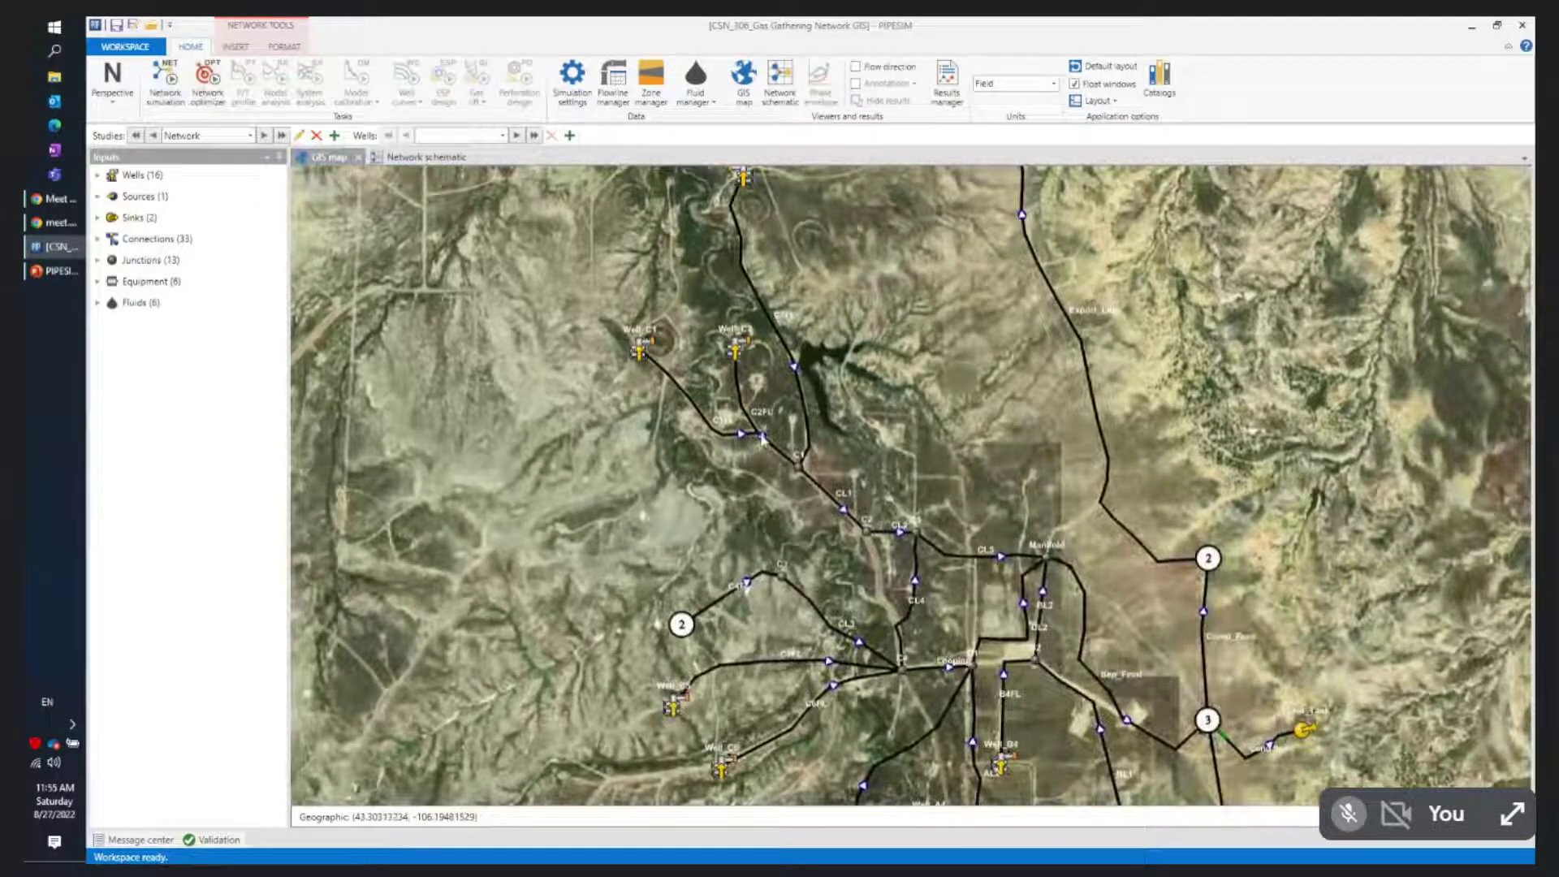
pyautogui.click(641, 351)
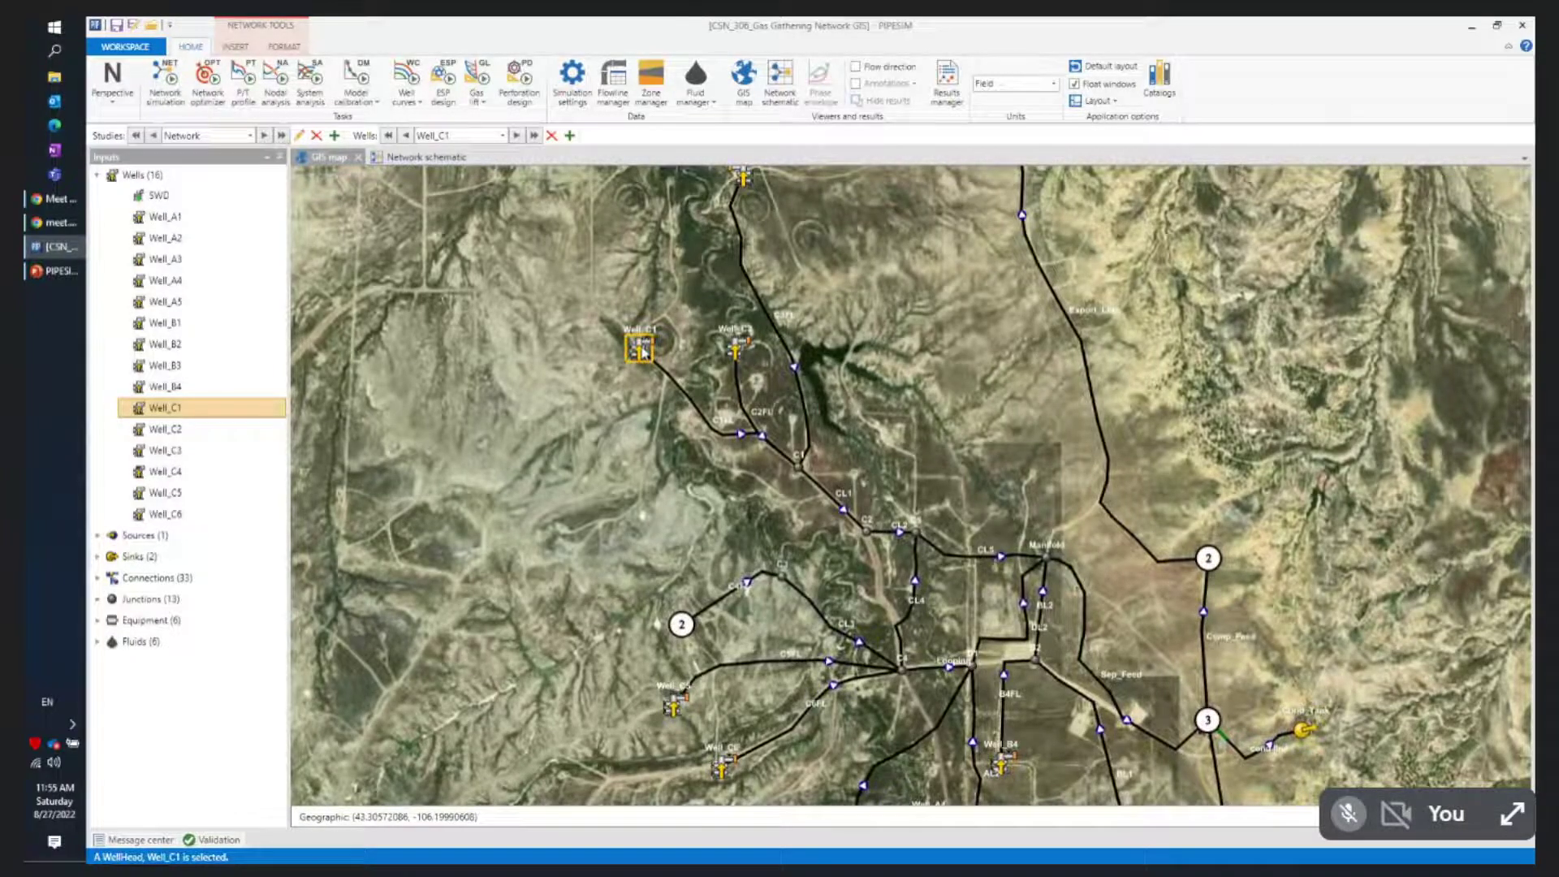
pyautogui.doubleClick(642, 351)
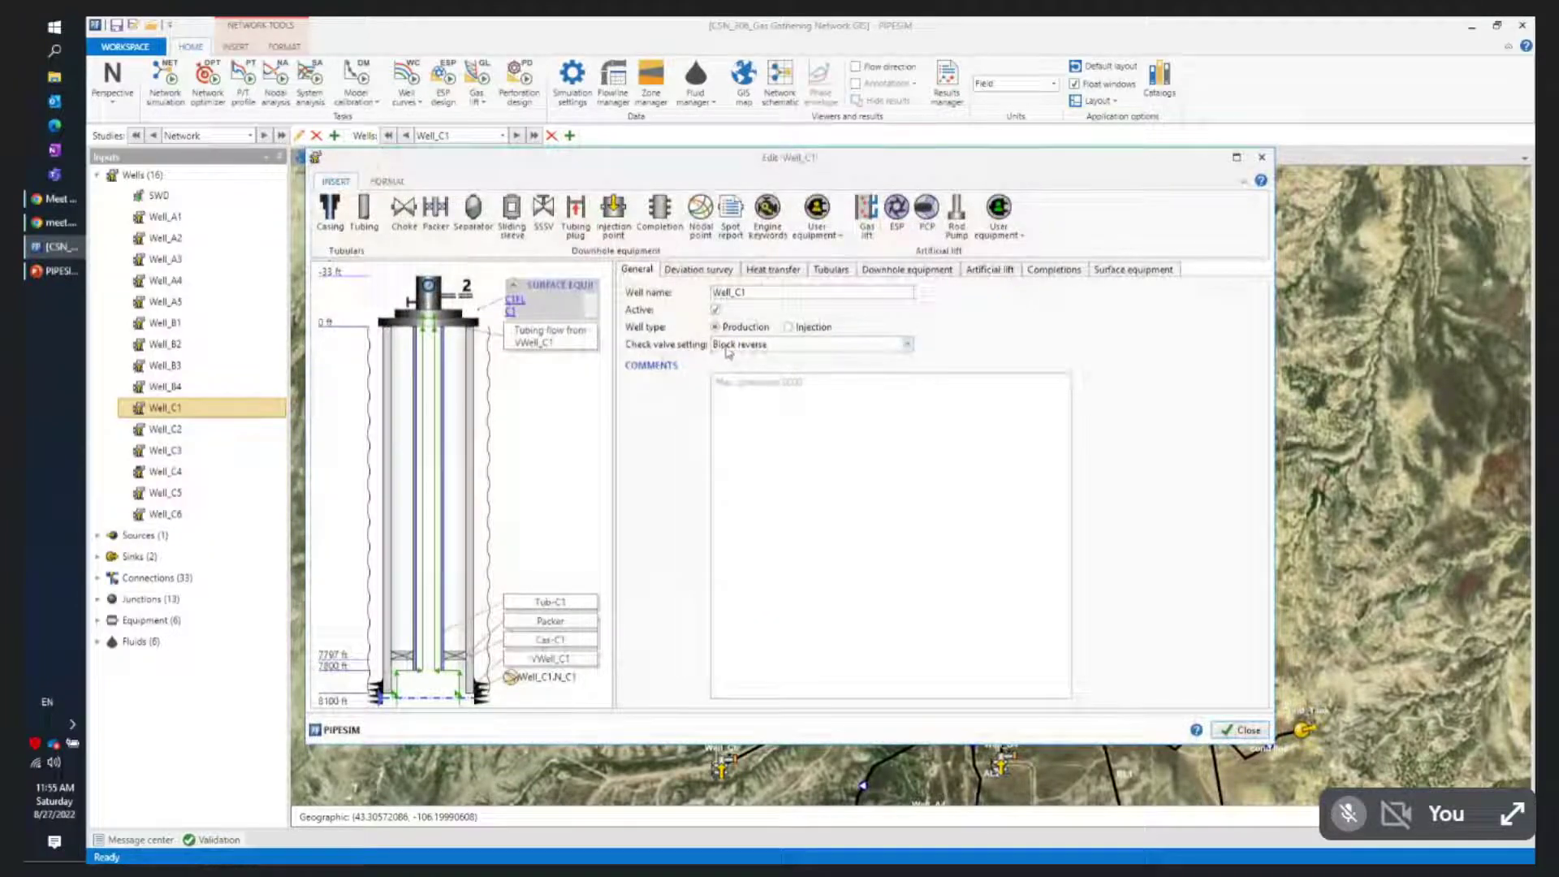
pyautogui.click(1240, 729)
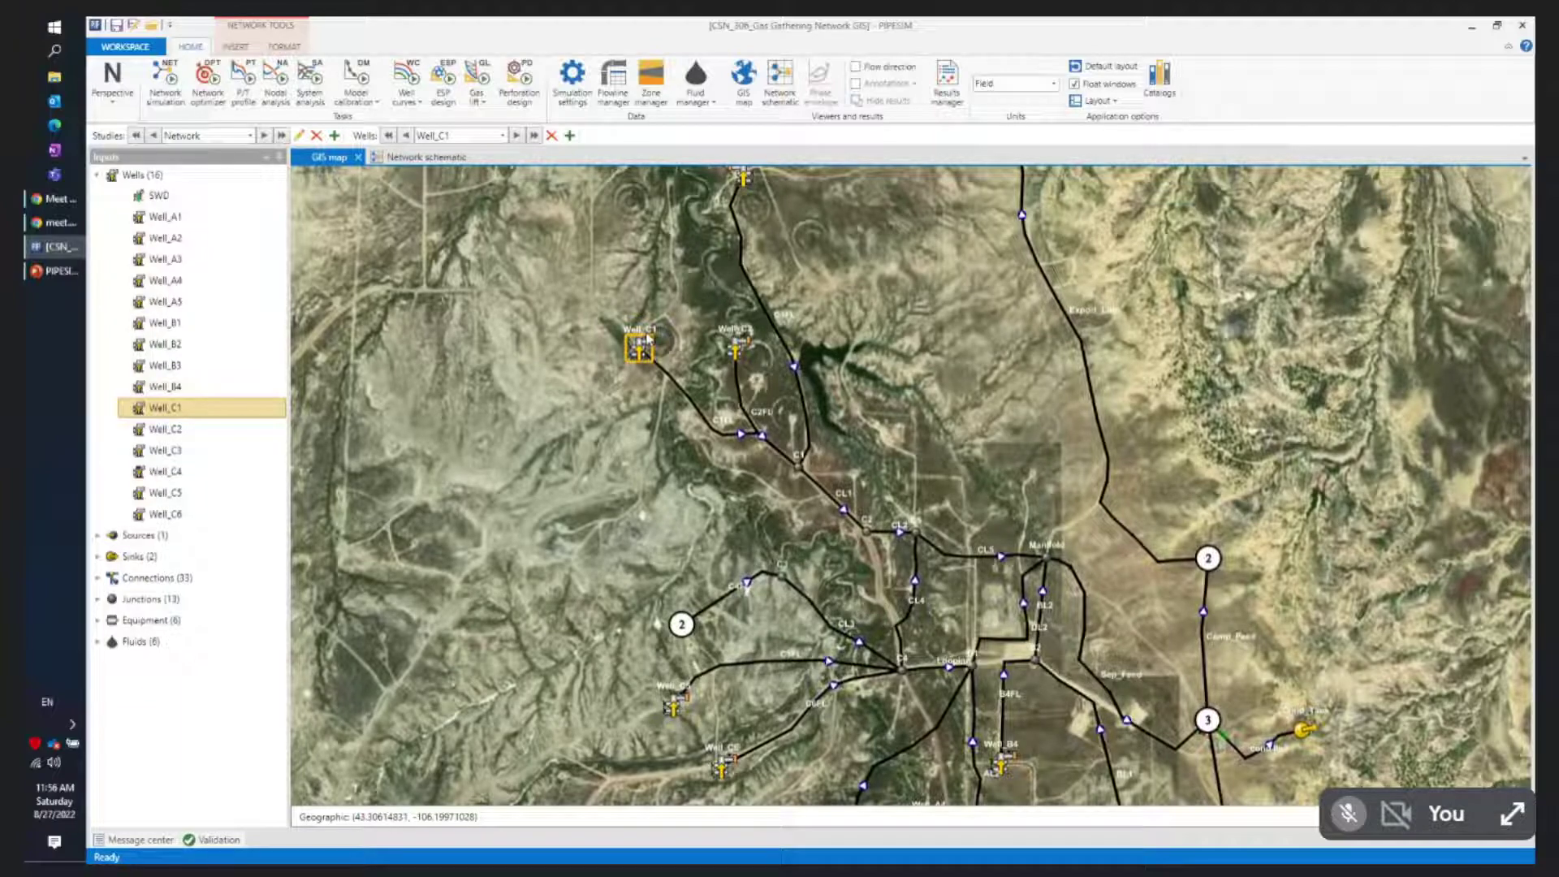
# Minimize PIPESIM and scroll the Meet chat to the throttling, CO2/H2S corrosion and water-production questions
pyautogui.click(1473, 31)
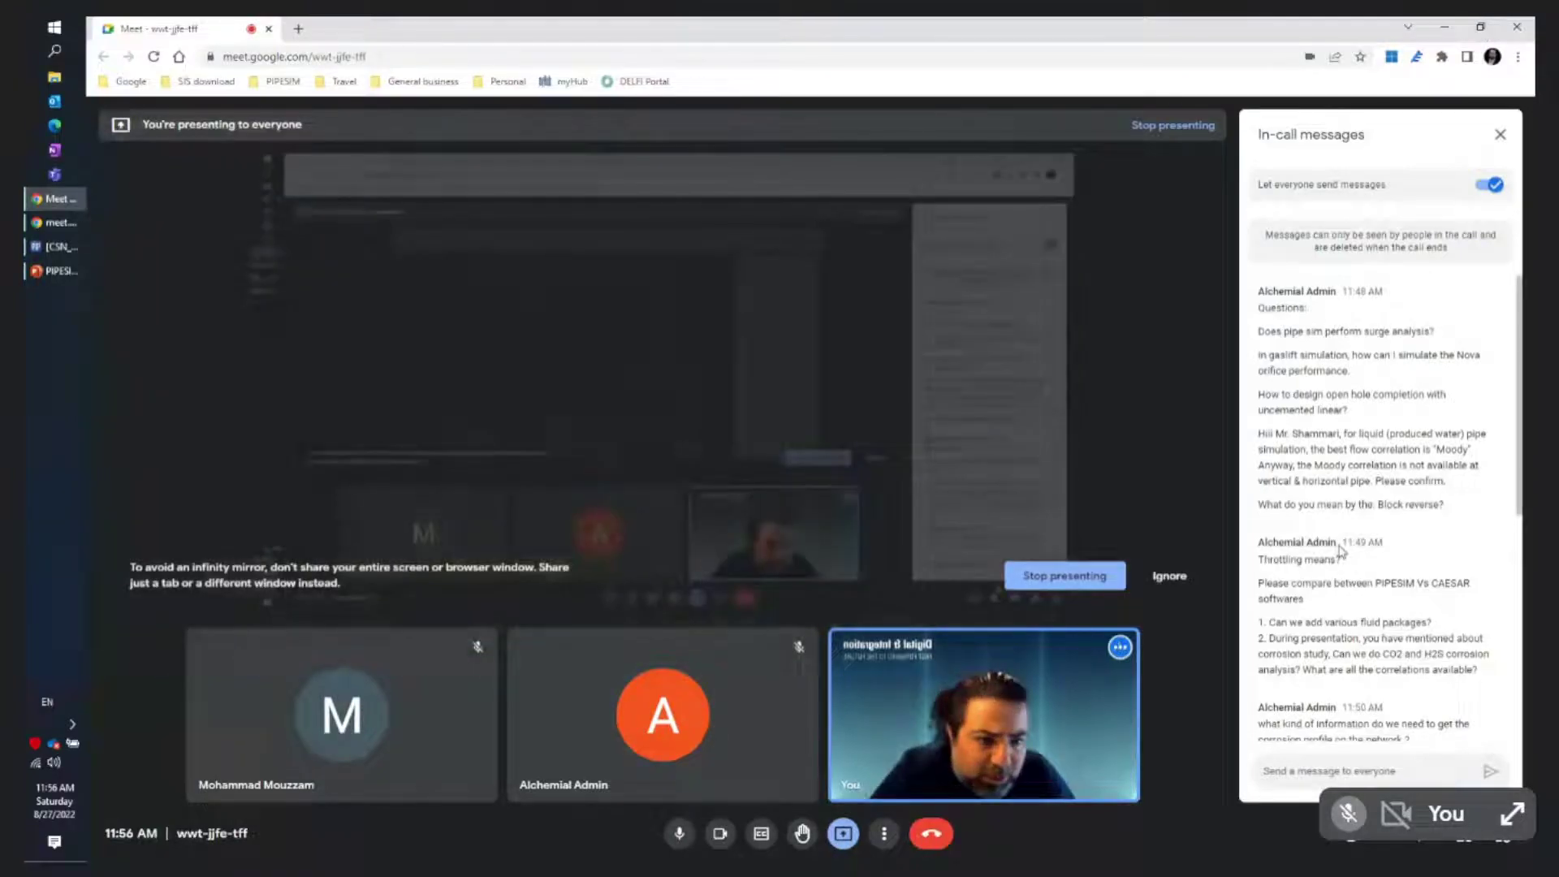
pyautogui.scroll(-2, 1370, 528)
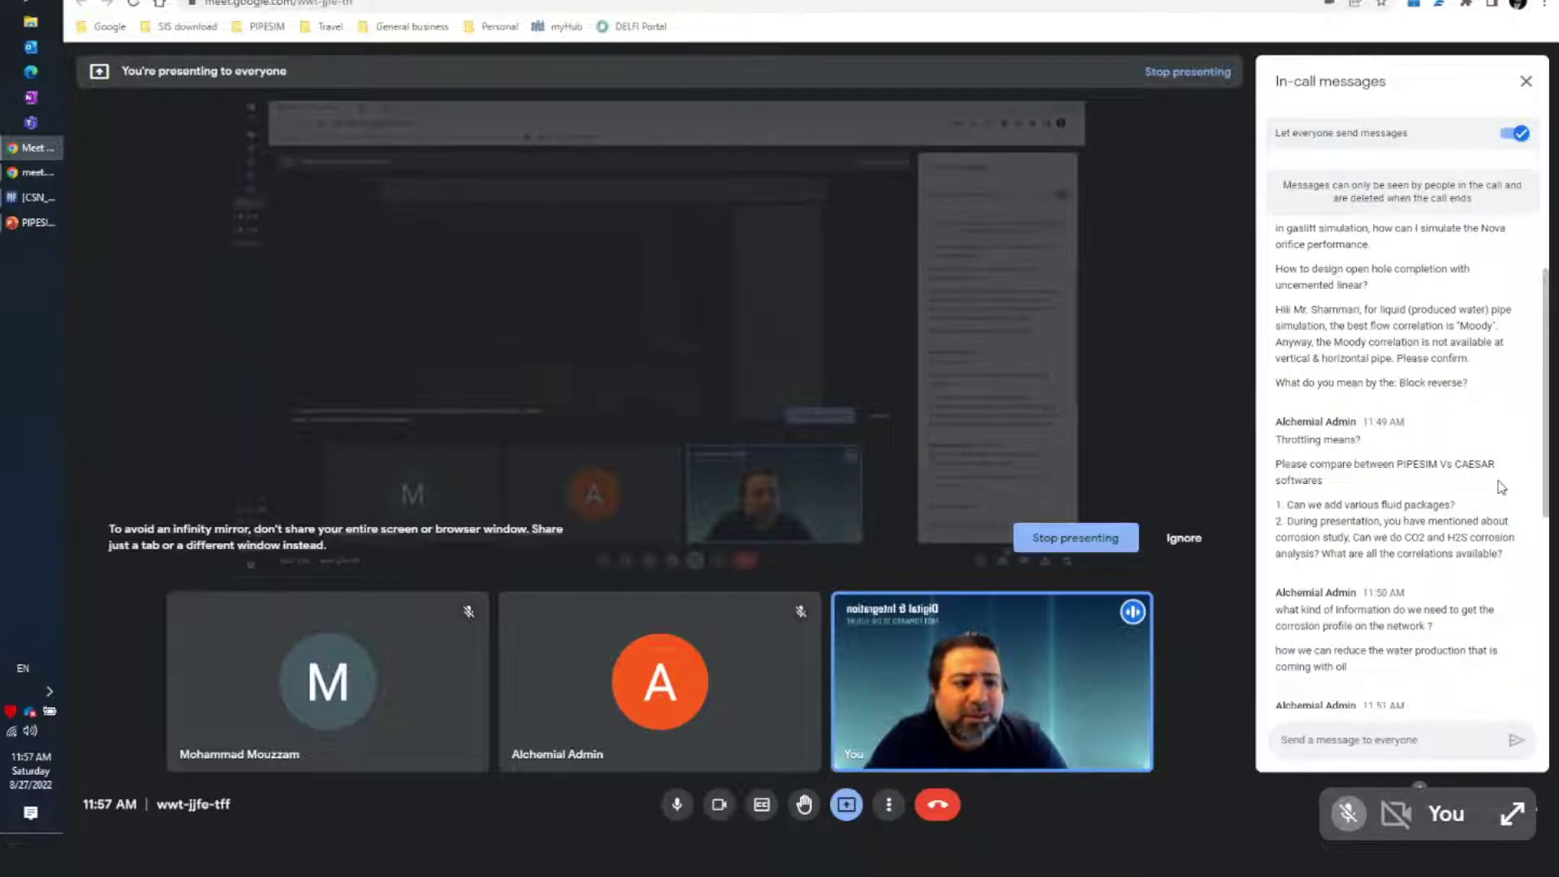
# Scroll the in-call messages to the 11:53 AM CFD and black oil versus compositional questions
pyautogui.scroll(-1, 1501, 487)
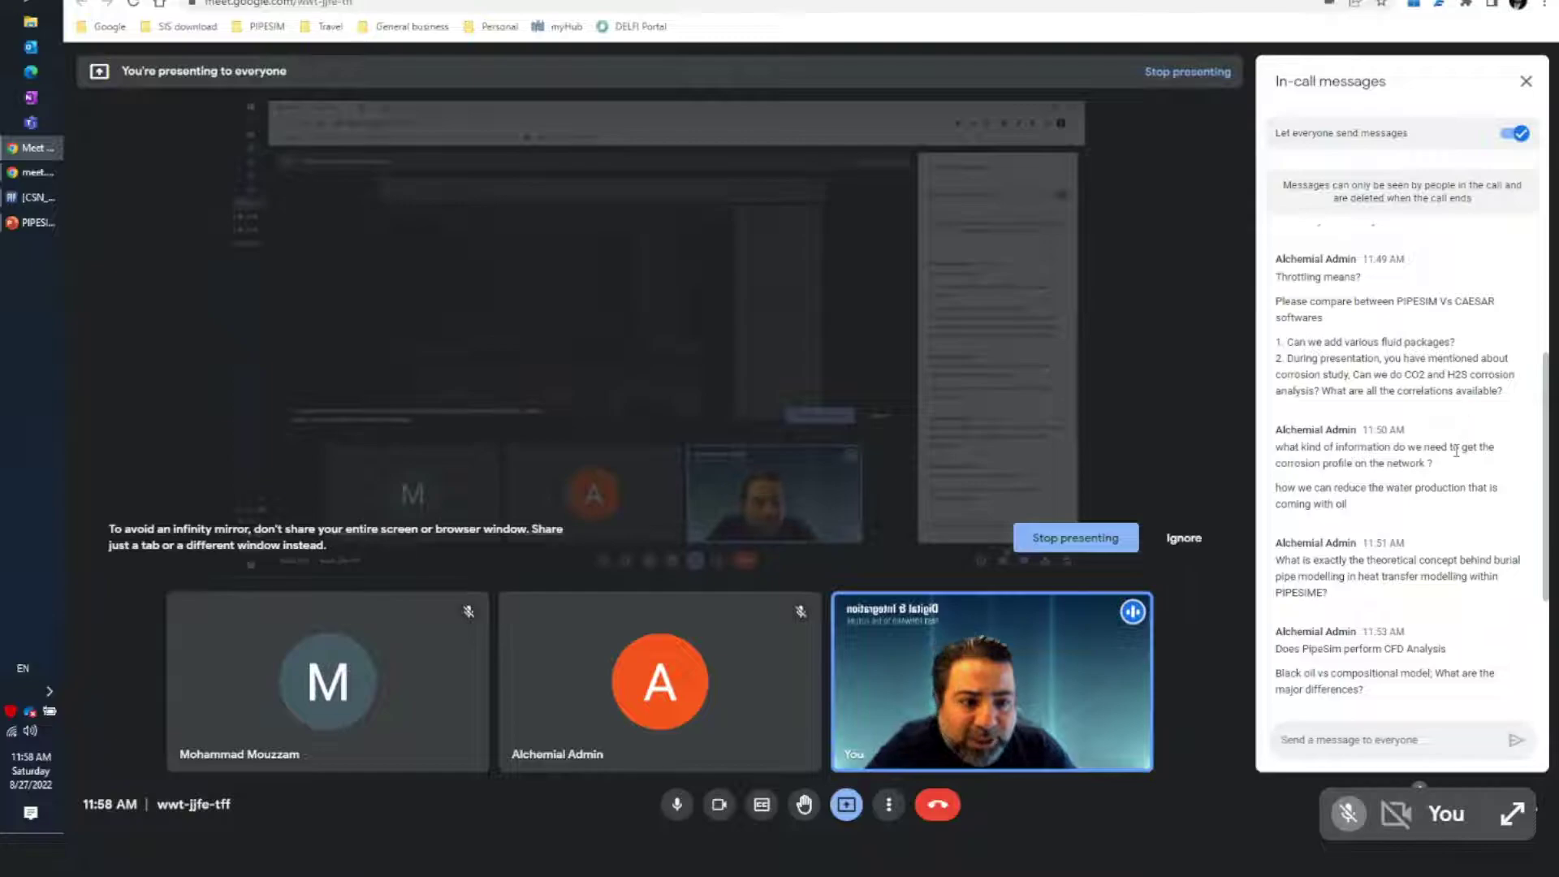
# Scroll the in-call messages to the last question, the 11:54 AM one on mine ventilation design
pyautogui.scroll(-1, 1439, 529)
pyautogui.scroll(-1, 1439, 528)
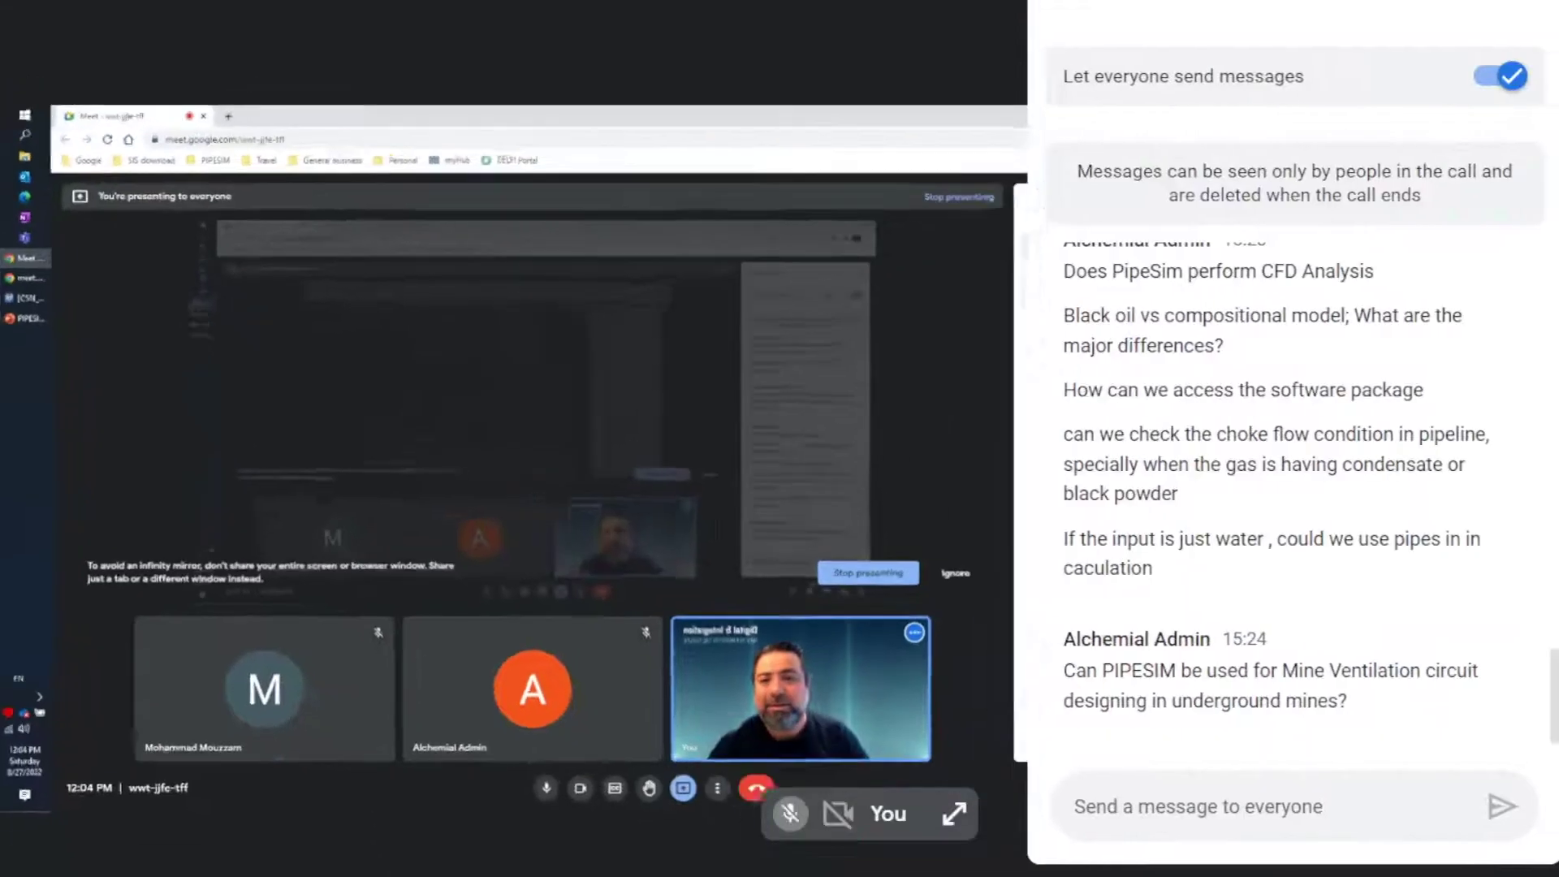
# Send "Thank you soo much" to everyone in the Google Meet call chat
pyautogui.write('Than')
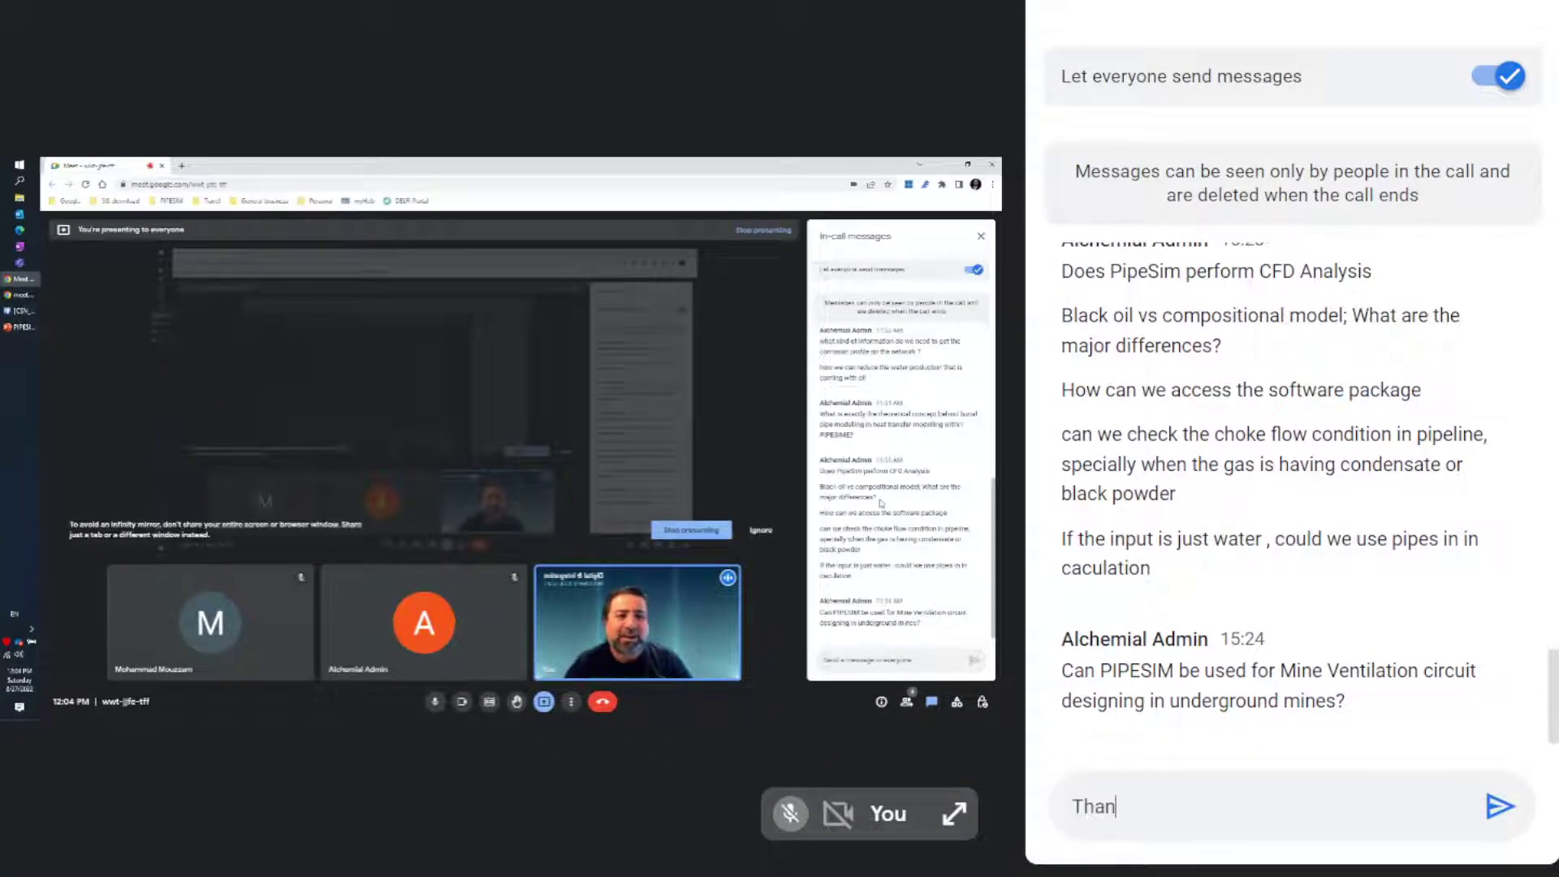
pyautogui.write('k you s')
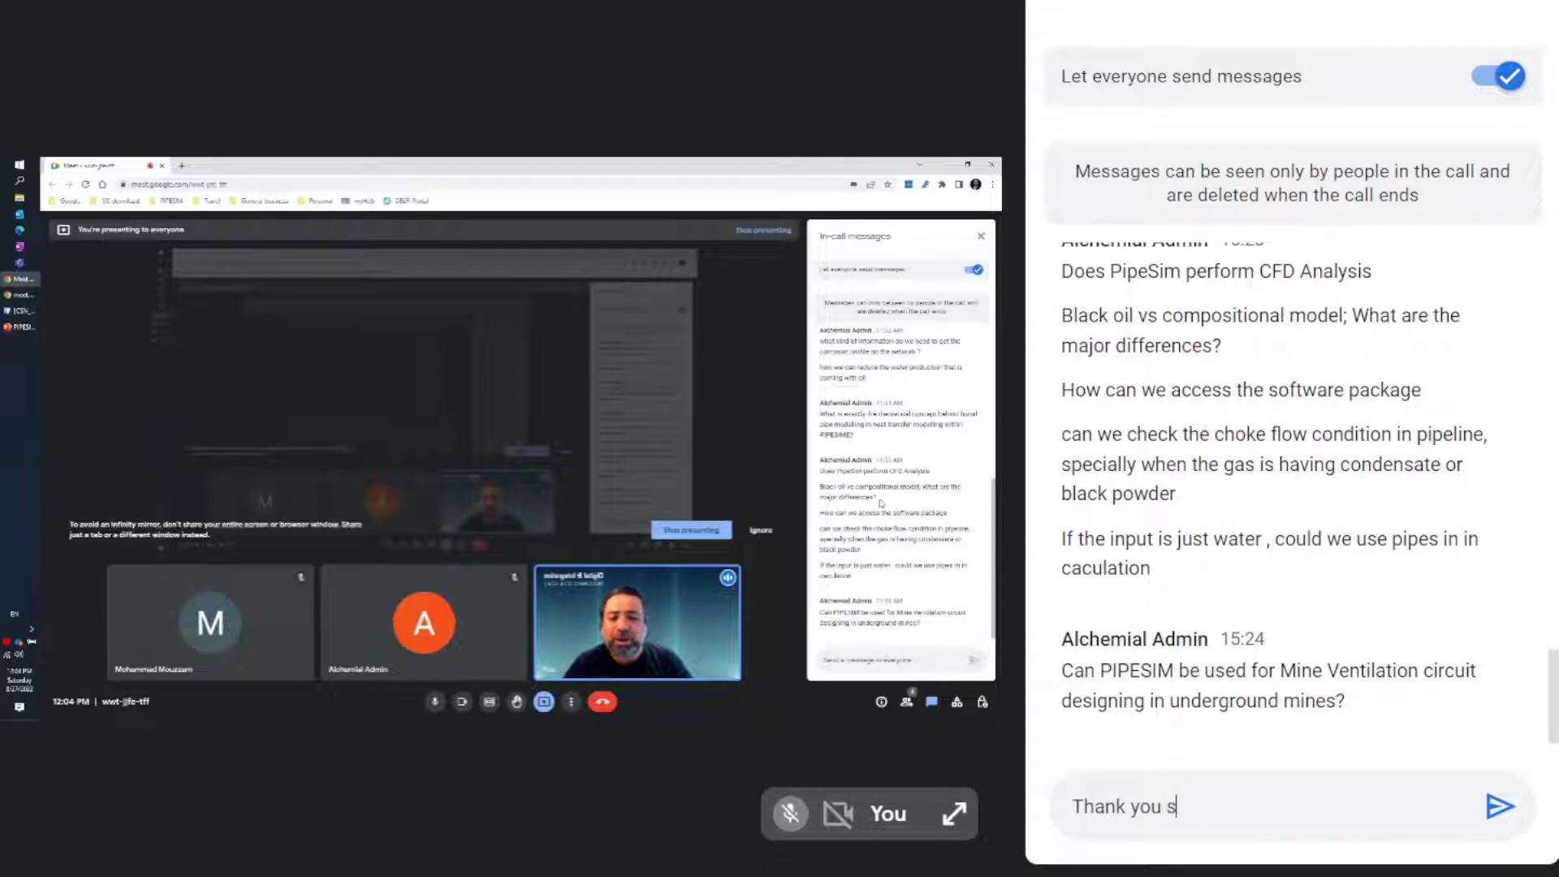
pyautogui.write('oo much')
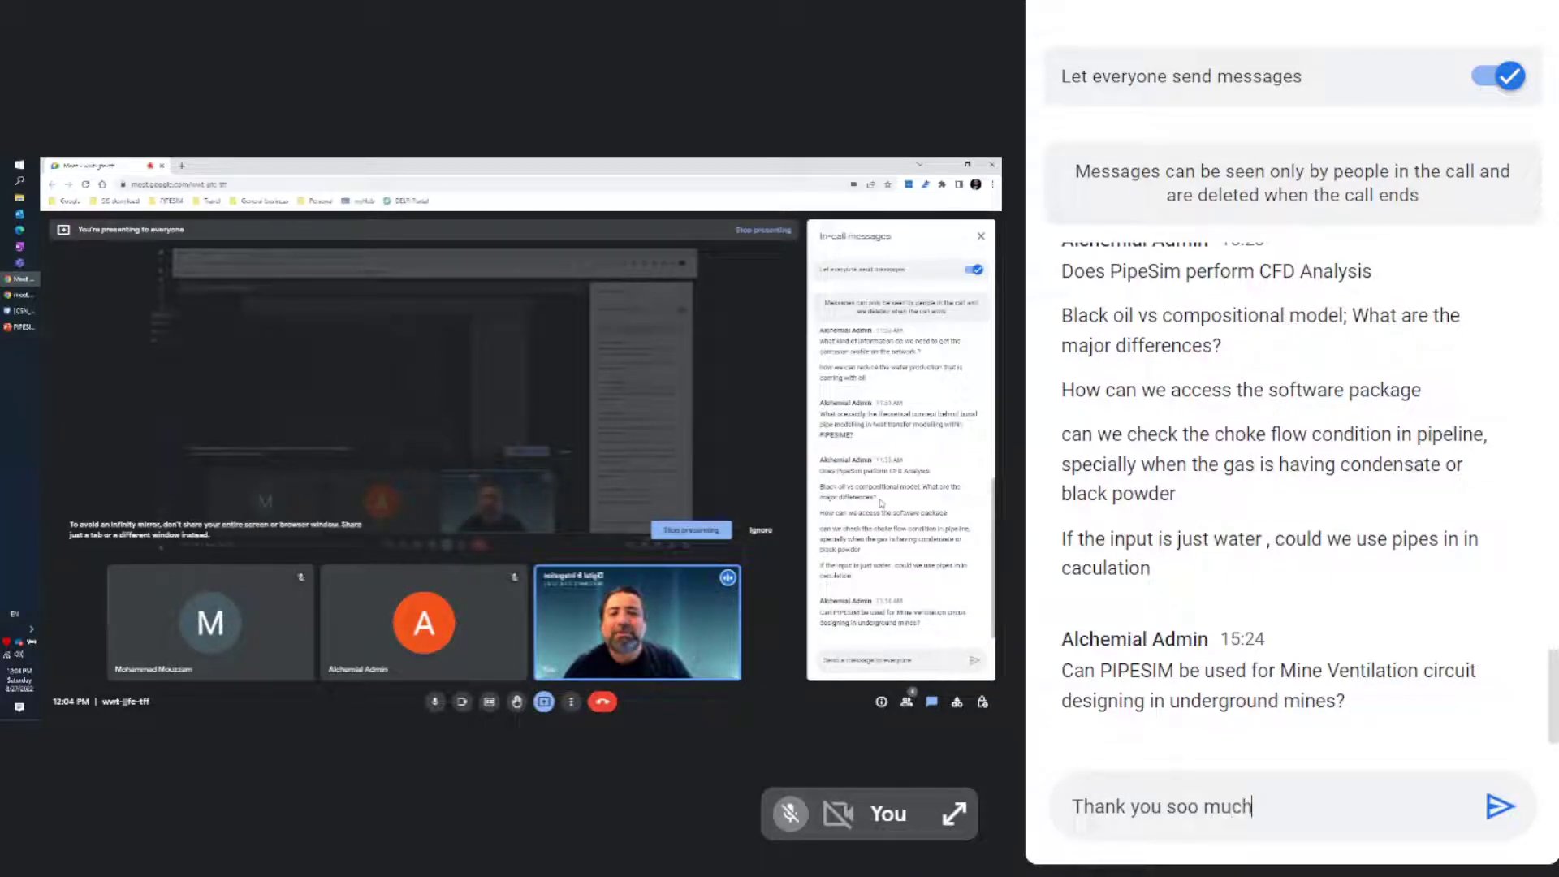
pyautogui.press('Return')
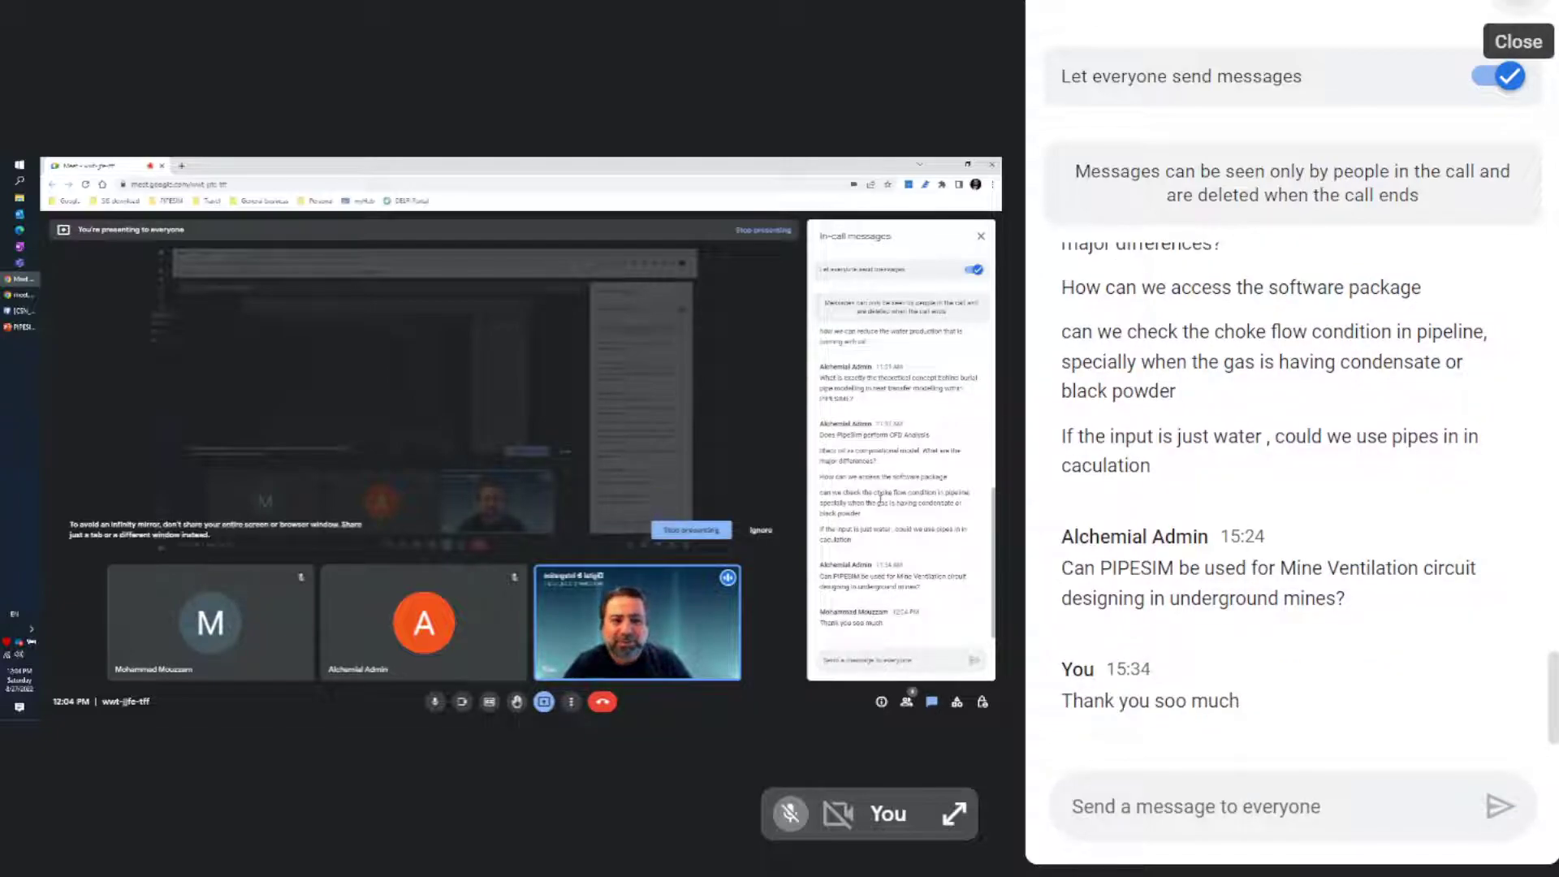
# Close the enlarged in-call messages panel to show the full Meet window
pyautogui.click(1519, 11)
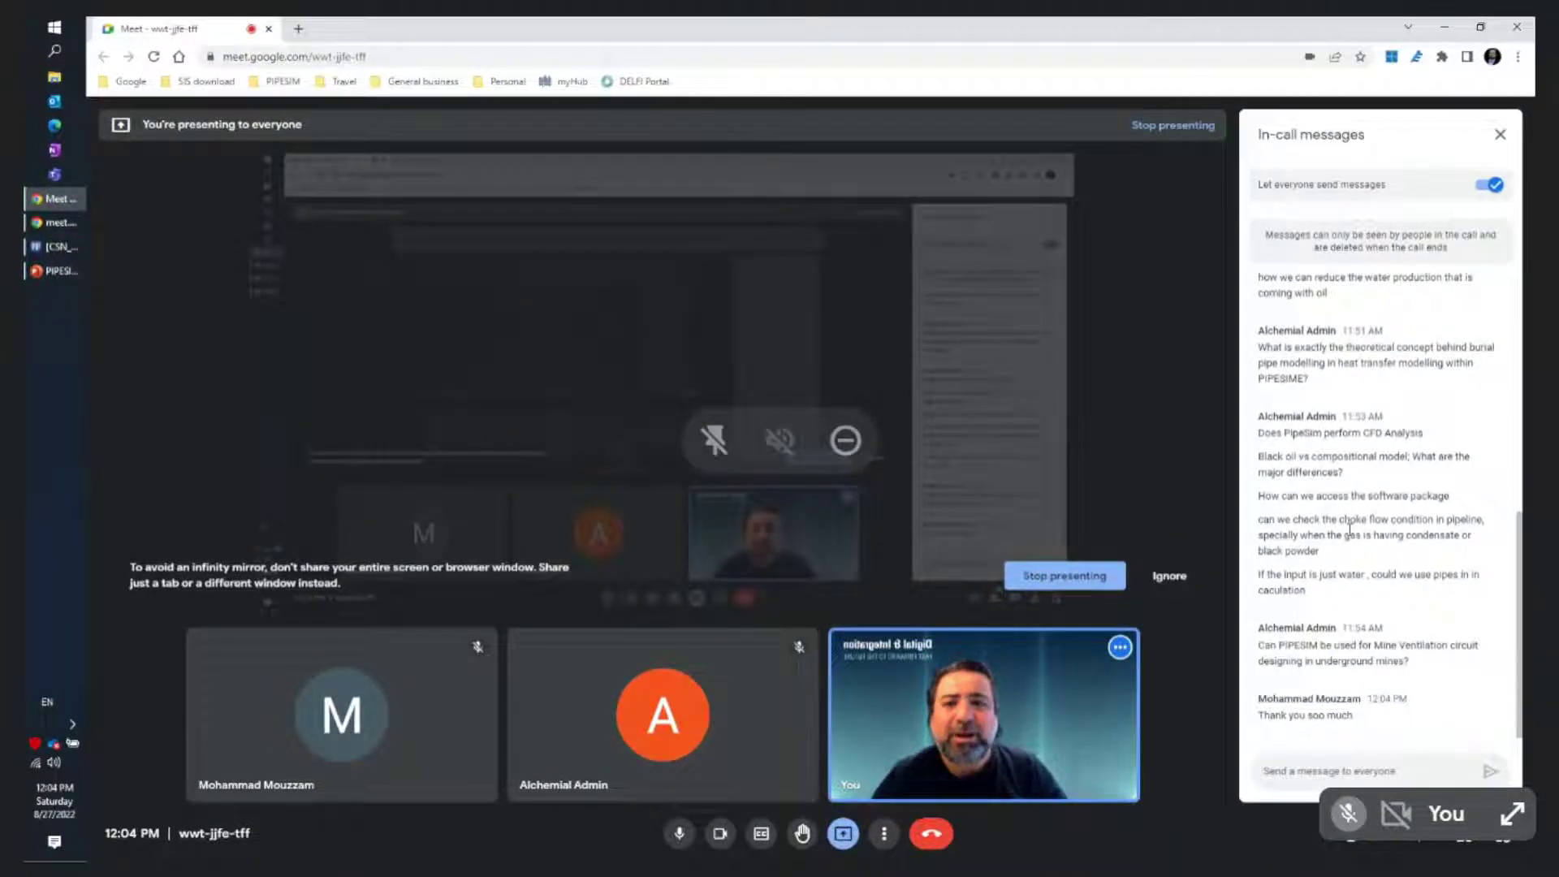